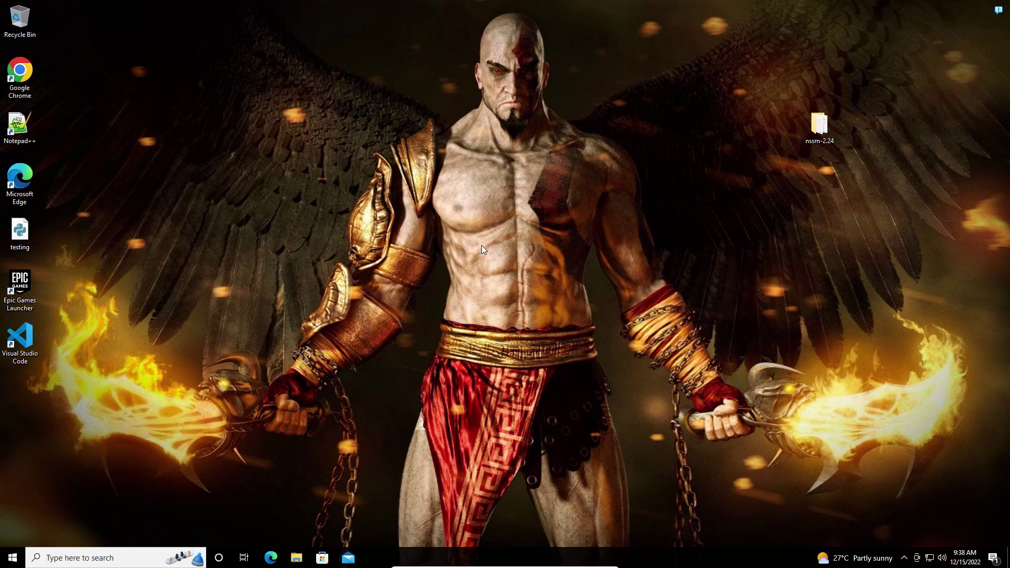
# Step: Refresh the desktop from its right-click menu
pyautogui.rightClick(279, 78)
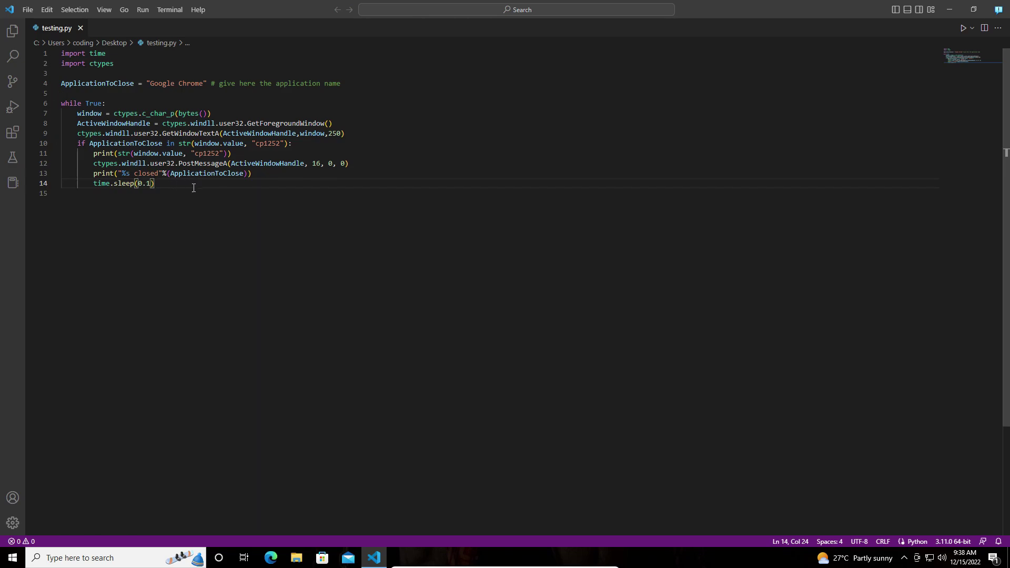
# Step: Run testing.py, check its terminal output, then minimize the editor
pyautogui.click(962, 30)
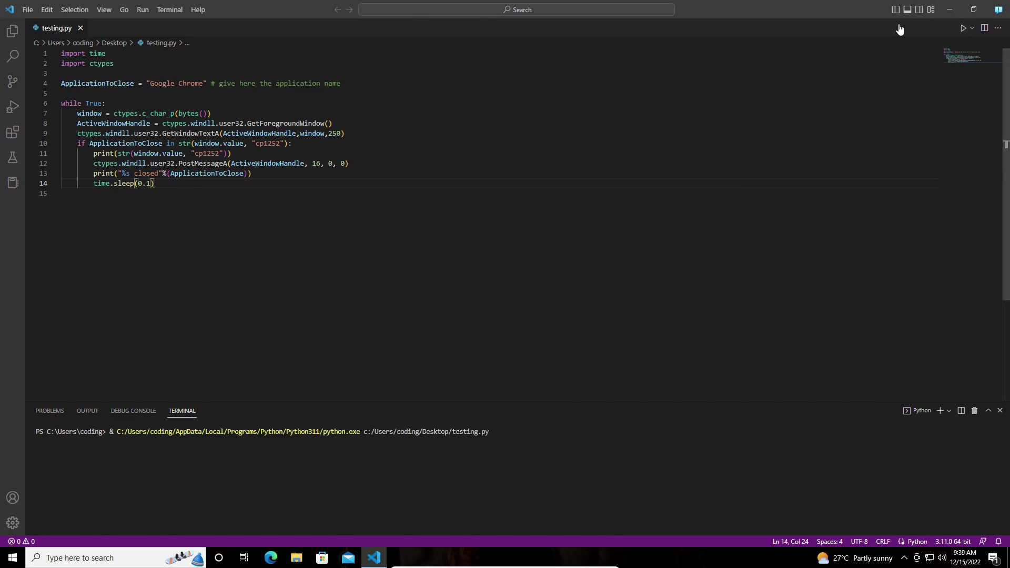
pyautogui.click(950, 15)
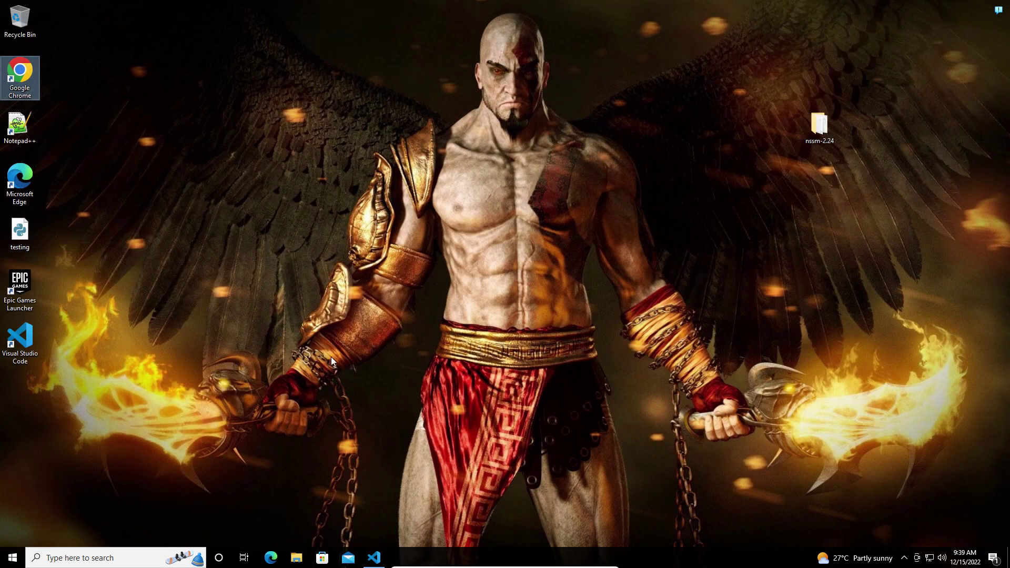
pyautogui.click(377, 561)
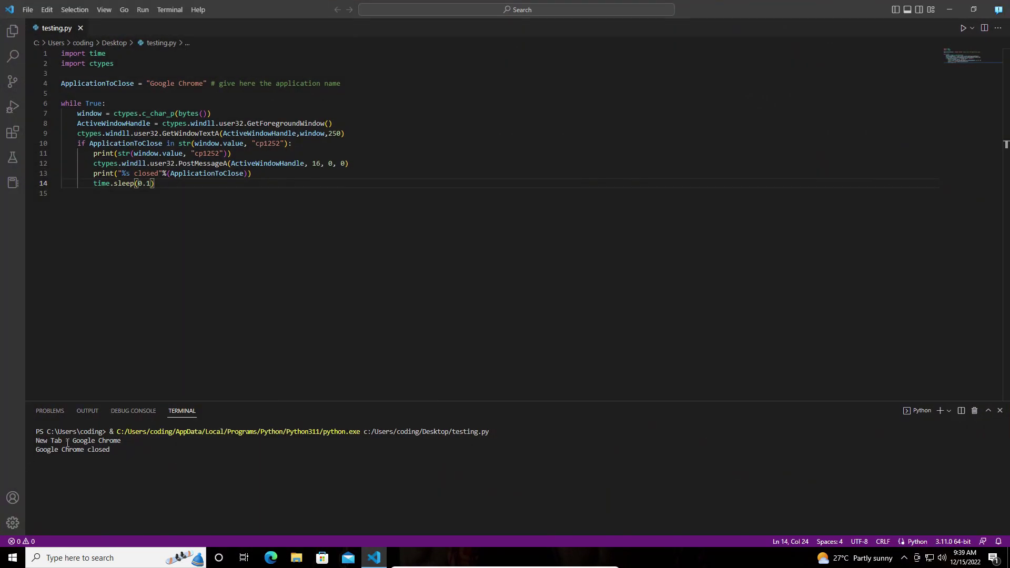
pyautogui.click(945, 10)
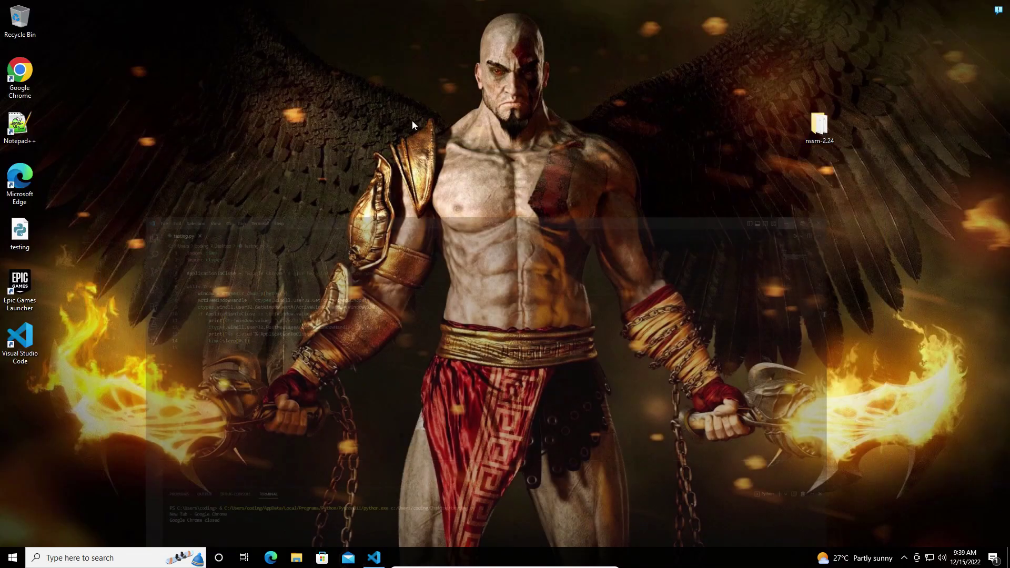
# Step: Launch Google Chrome from the desktop so the running script closes it
pyautogui.rightClick(347, 126)
pyautogui.click(379, 157)
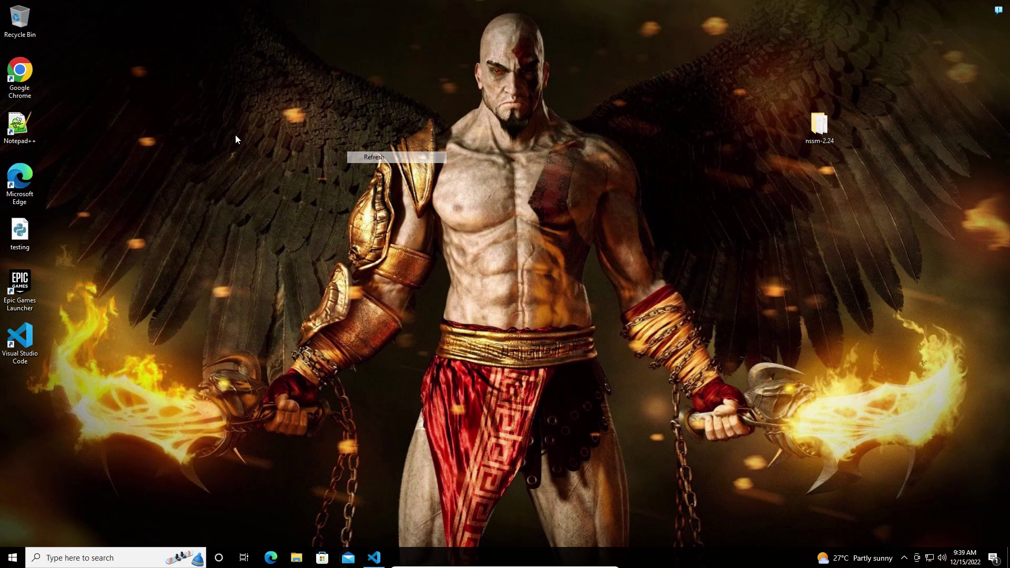
pyautogui.doubleClick(20, 78)
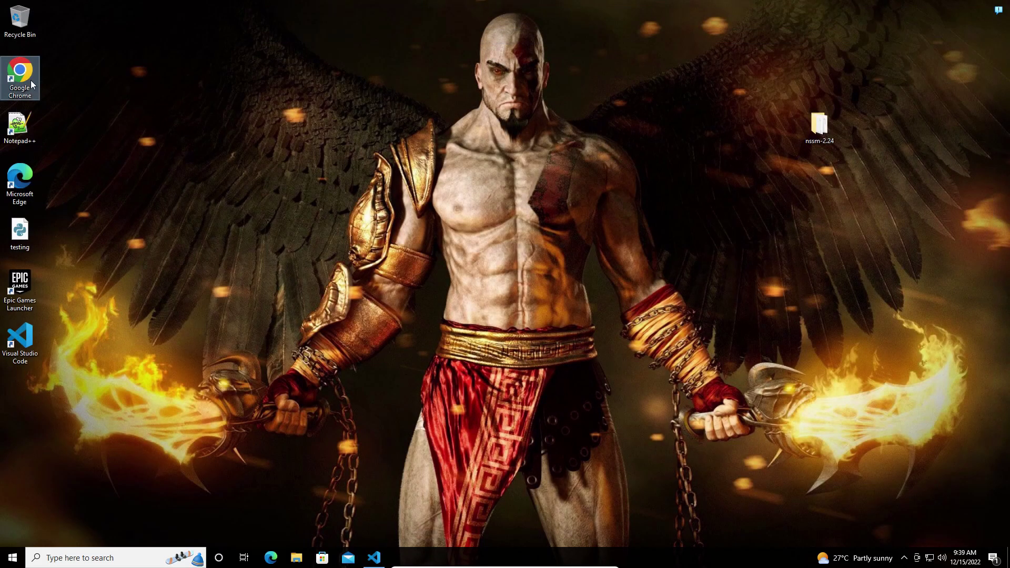
pyautogui.rightClick(312, 210)
pyautogui.click(338, 244)
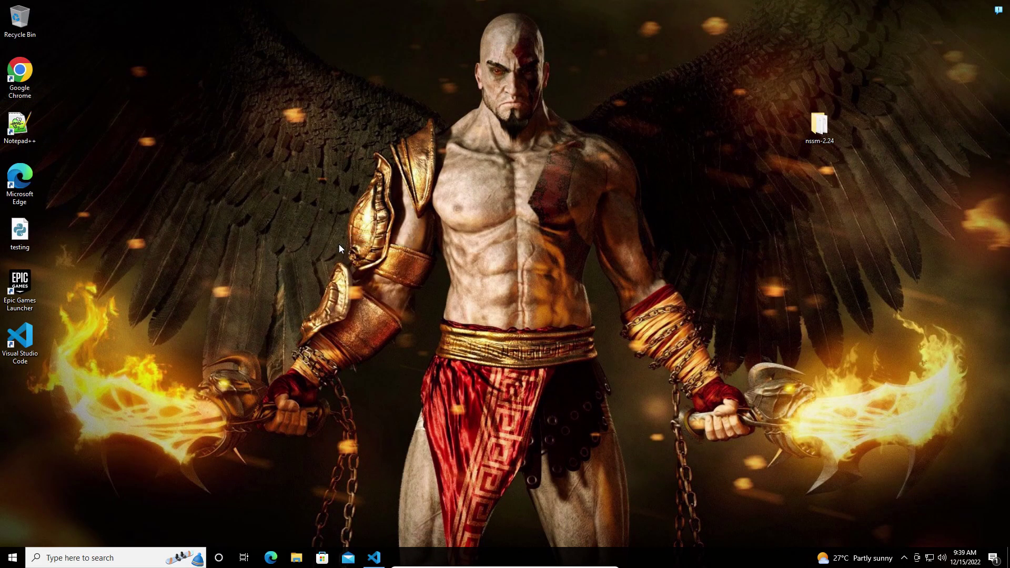
pyautogui.press('super+r')
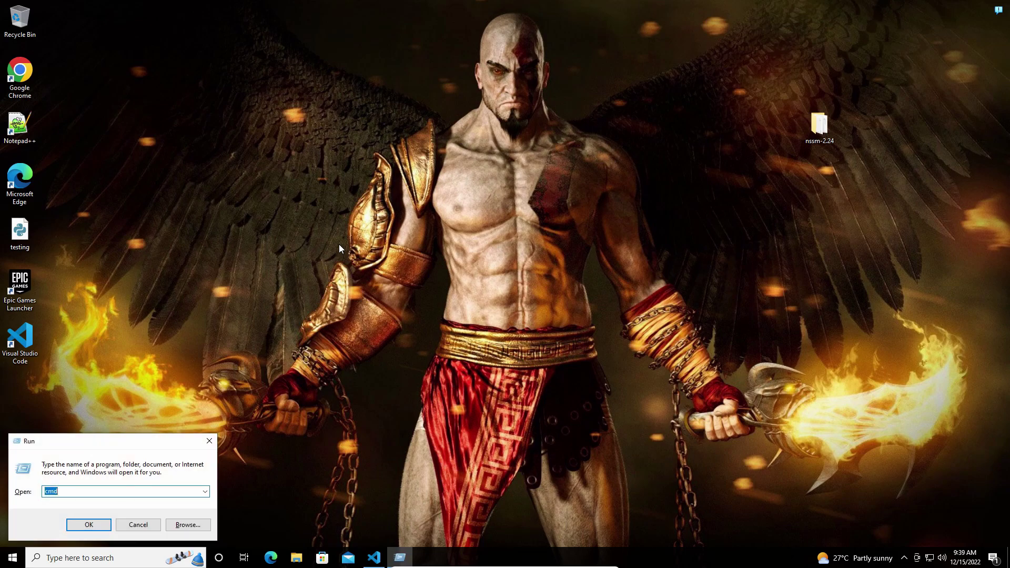
pyautogui.press('Return')
pyautogui.write('stat')
pyautogui.press('BackSpace')
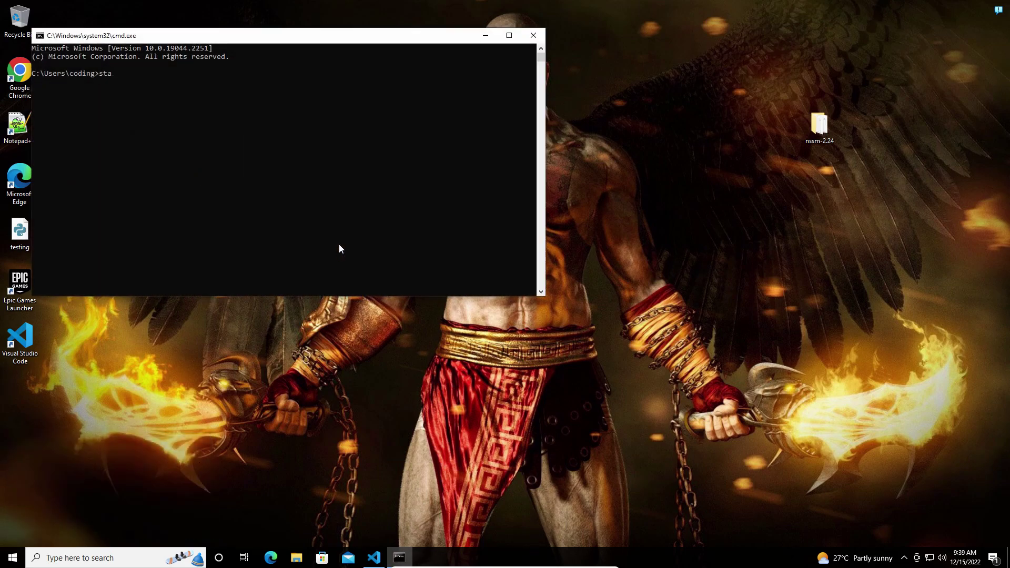
pyautogui.write('rt chrome.exe www.youtube.com')
pyautogui.press('Return')
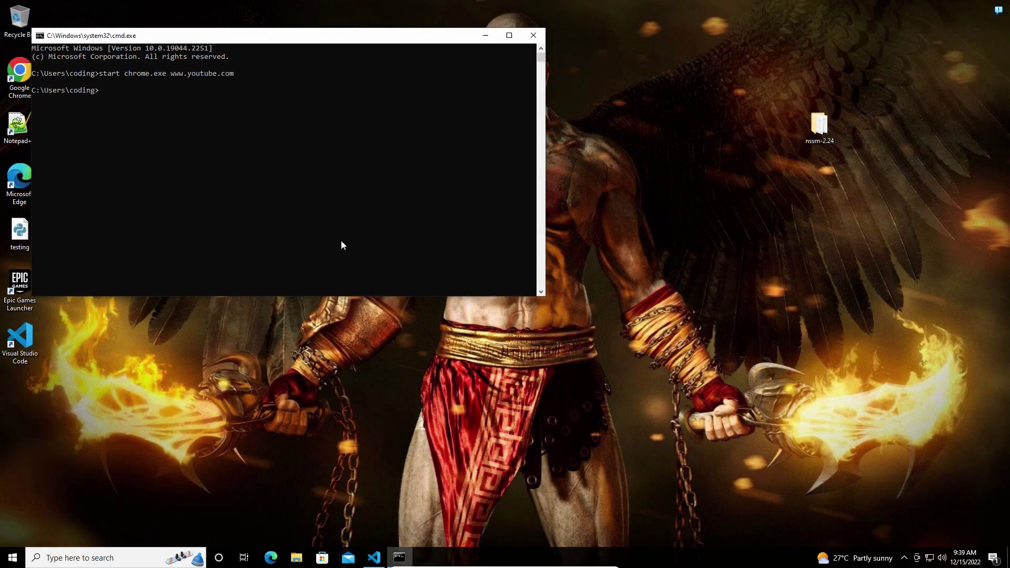
# Step: Close the Command Prompt and stop the running script's terminal in Visual Studio Code
pyautogui.click(536, 35)
pyautogui.rightClick(391, 66)
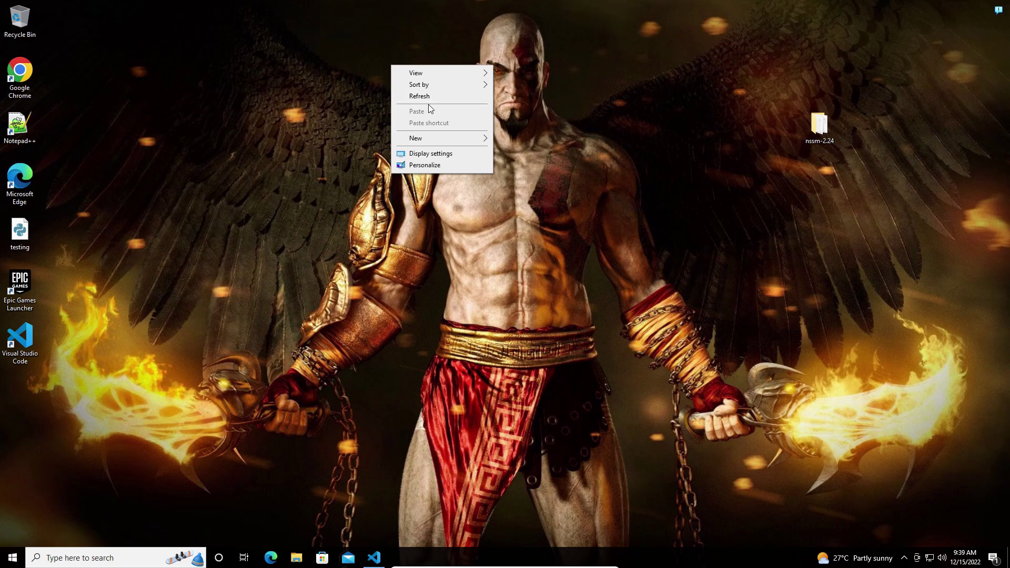
pyautogui.click(427, 97)
pyautogui.click(374, 558)
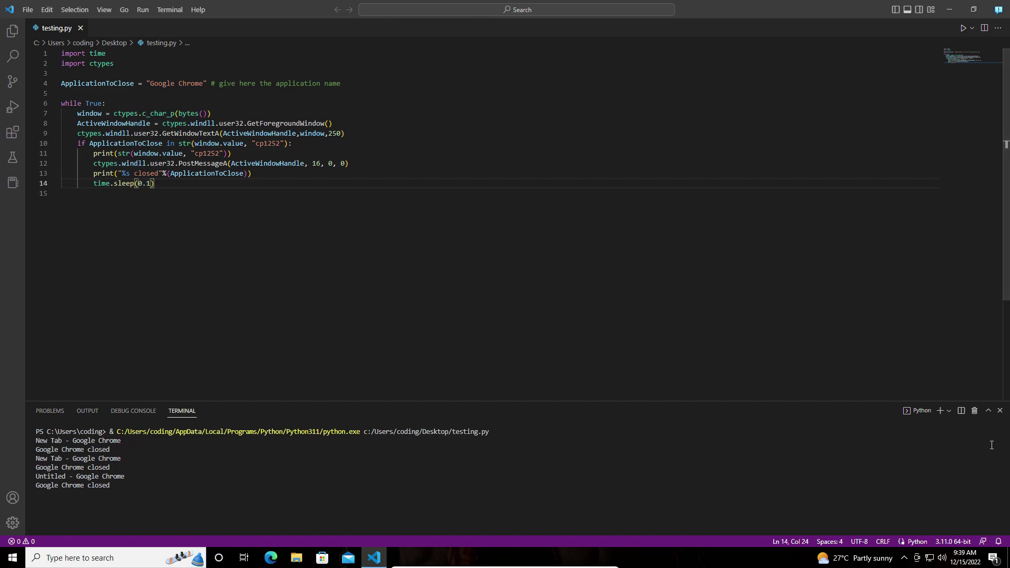
pyautogui.click(975, 411)
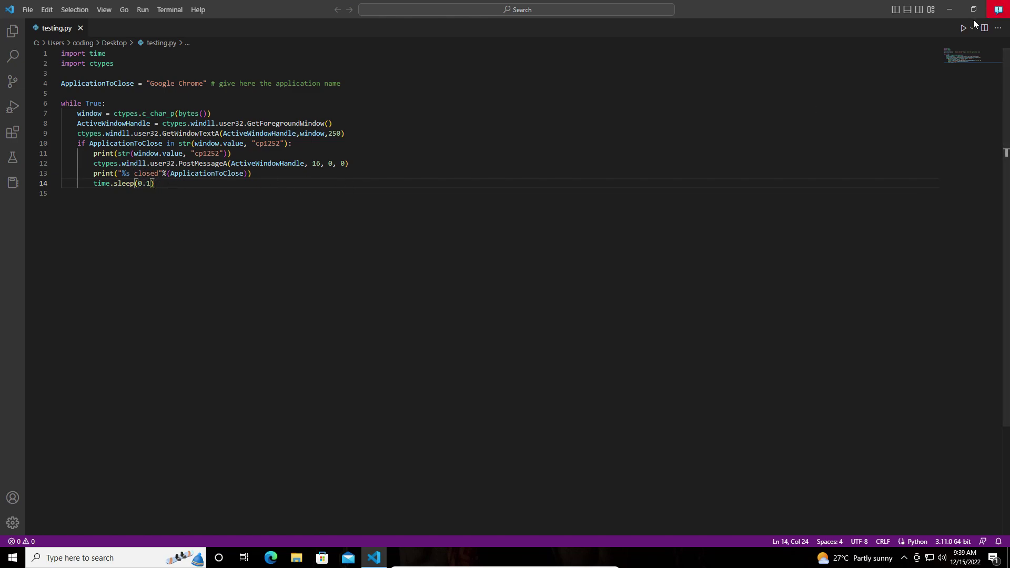
# Step: Restart Visual Studio Code on testing.py and minimize it to the desktop
pyautogui.hotkey('alt', 'F4')
pyautogui.rightClick(200, 150)
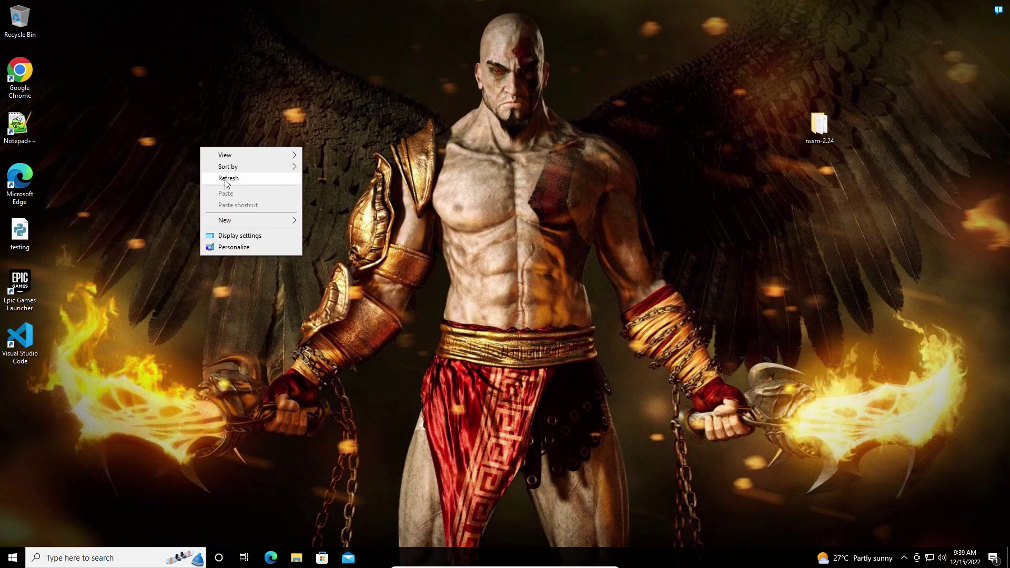
pyautogui.click(14, 335)
pyautogui.doubleClick(14, 335)
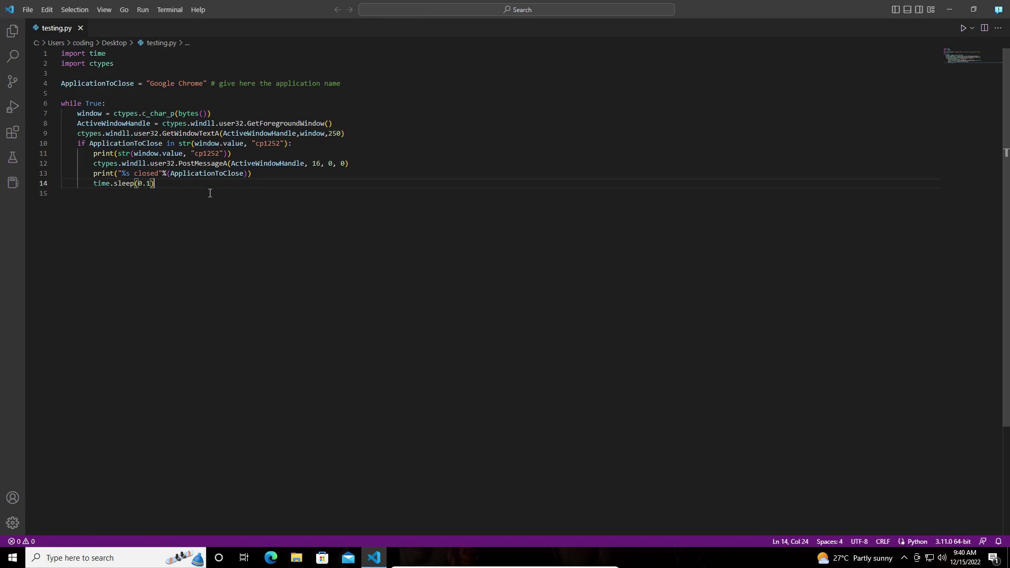
pyautogui.click(950, 10)
pyautogui.rightClick(363, 60)
pyautogui.click(392, 91)
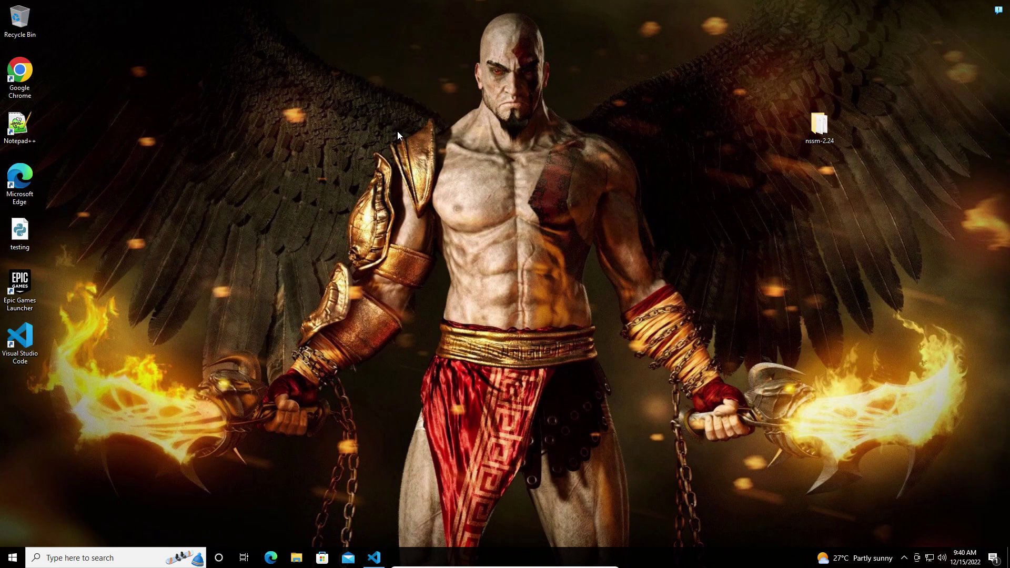
# Step: Open a new Command Prompt and run 'pip install pyinstaller'
pyautogui.press('super+r')
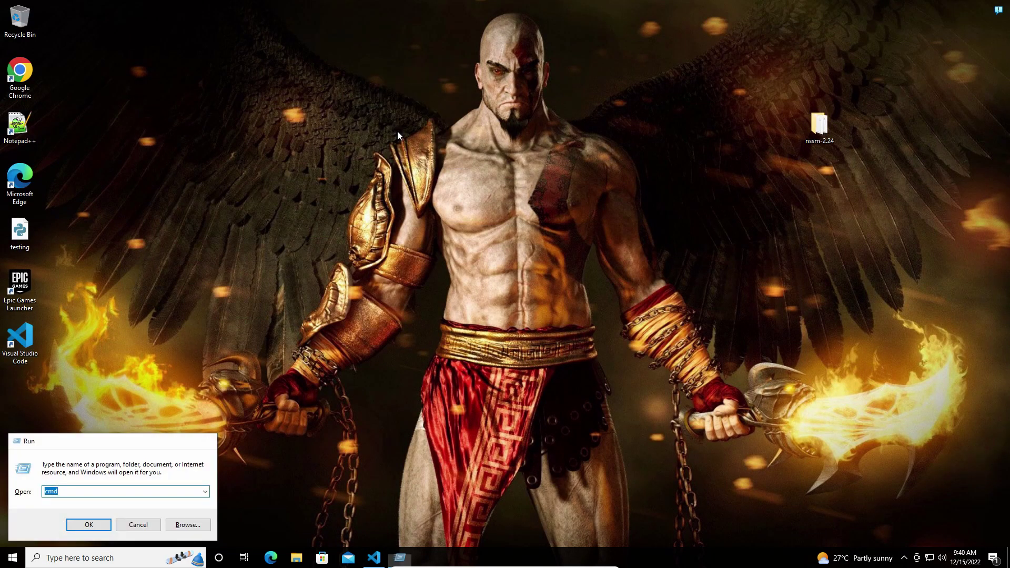
pyautogui.press('Return')
pyautogui.write('pytho')
pyautogui.press('BackSpace')
pyautogui.press('BackSpace')
pyautogui.press('BackSpace')
pyautogui.press('BackSpace')
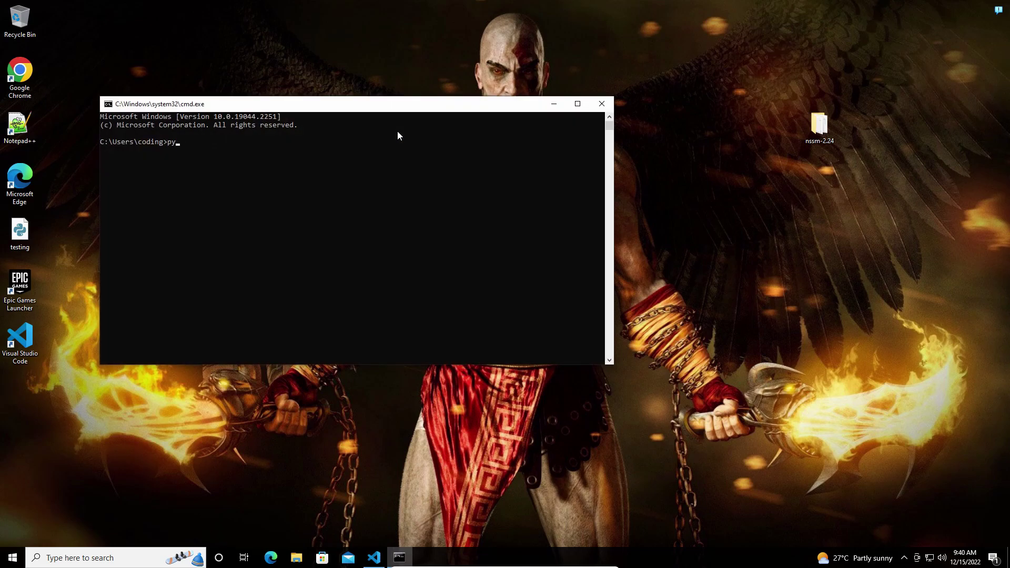
pyautogui.write('ip install pyinstaller')
pyautogui.press('Return')
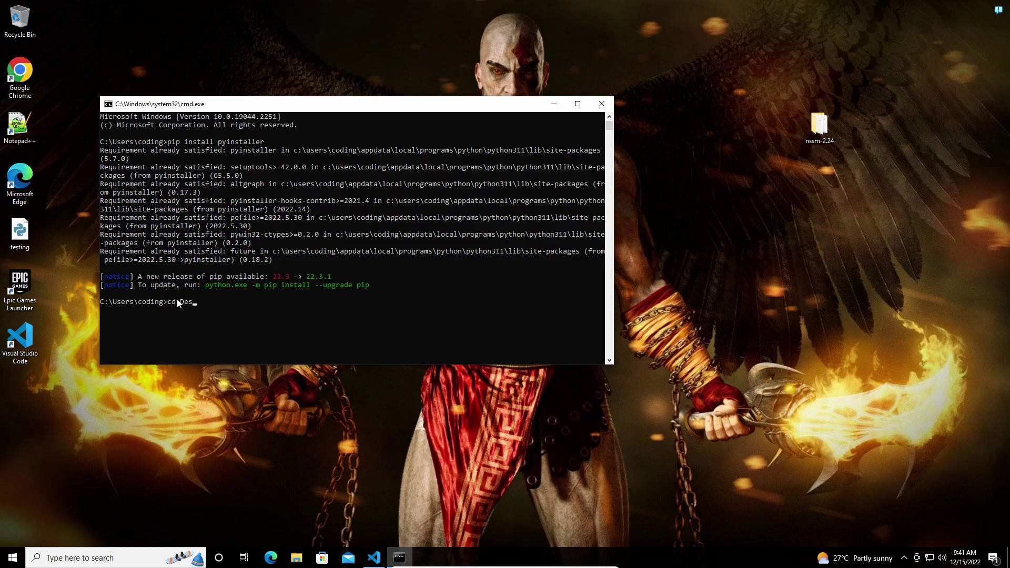
# Step: Move into Desktop and type 'pyinstaller --noconsole --onefile testing.py'
pyautogui.write('ktop')
pyautogui.press('Return')
pyautogui.write('pys')
pyautogui.press('BackSpace')
# Step: Run 'pyinstaller --noconsole --onefile testing.py' to build a single windowless testing.exe
pyautogui.write('installer --noconsole --onefile testing.py')
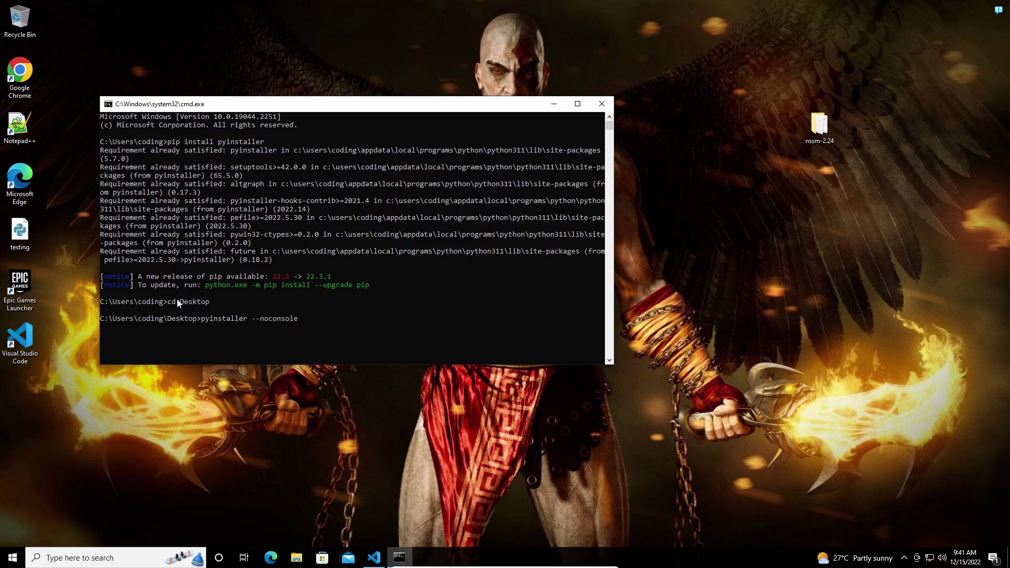
# Step: Move into Desktop and type 'pyinstaller --noconsole --onefile testing.py'
# Step: Run 'pyinstaller --noconsole --onefile testing.py' to build a single windowless testing.exe
pyautogui.write(' --onefile testing.py')
pyautogui.press('Return')
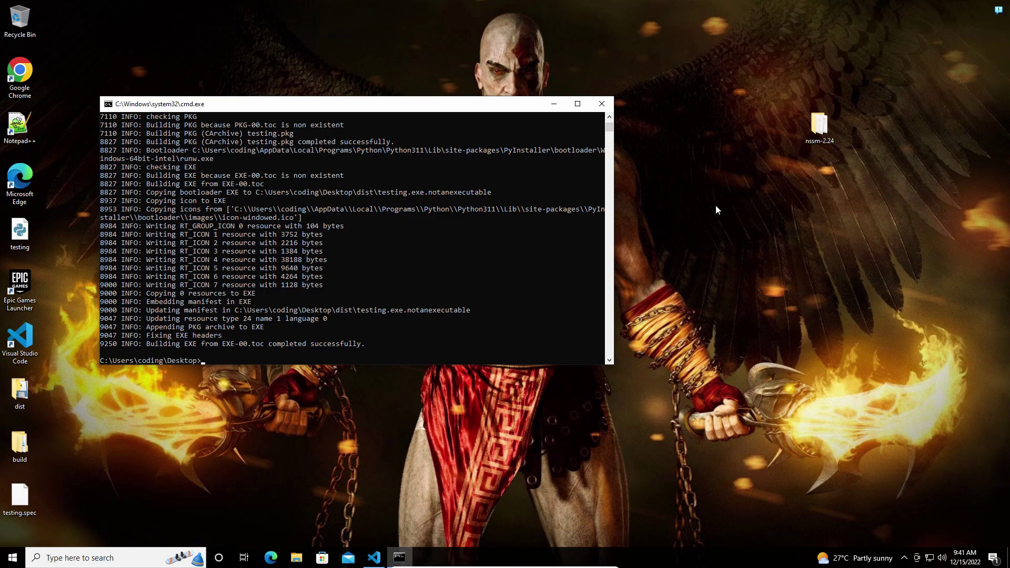
# Step: Close the finished console, refresh the desktop, and open the dist folder
pyautogui.click(602, 104)
pyautogui.rightClick(317, 119)
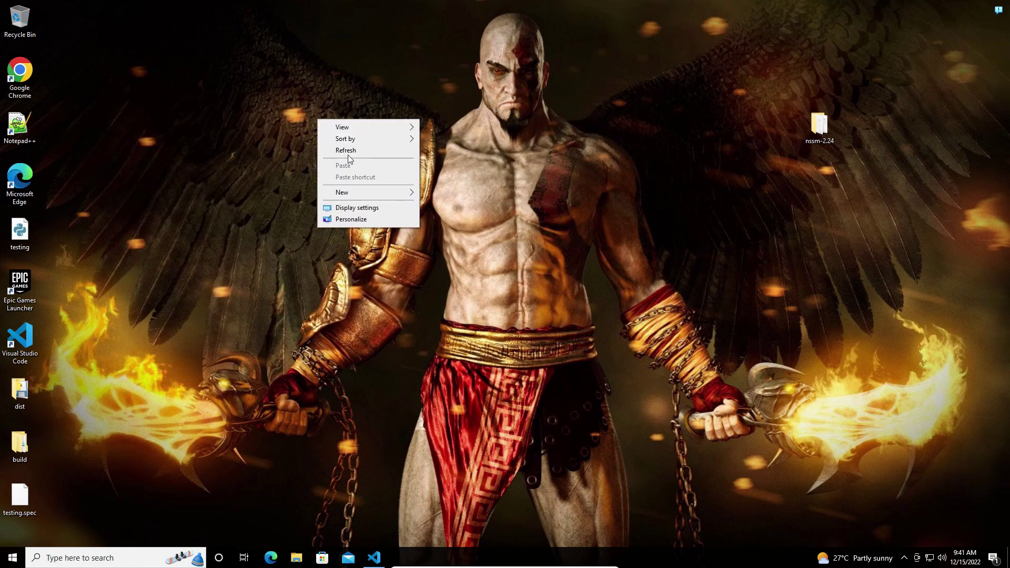
pyautogui.click(340, 153)
pyautogui.doubleClick(19, 382)
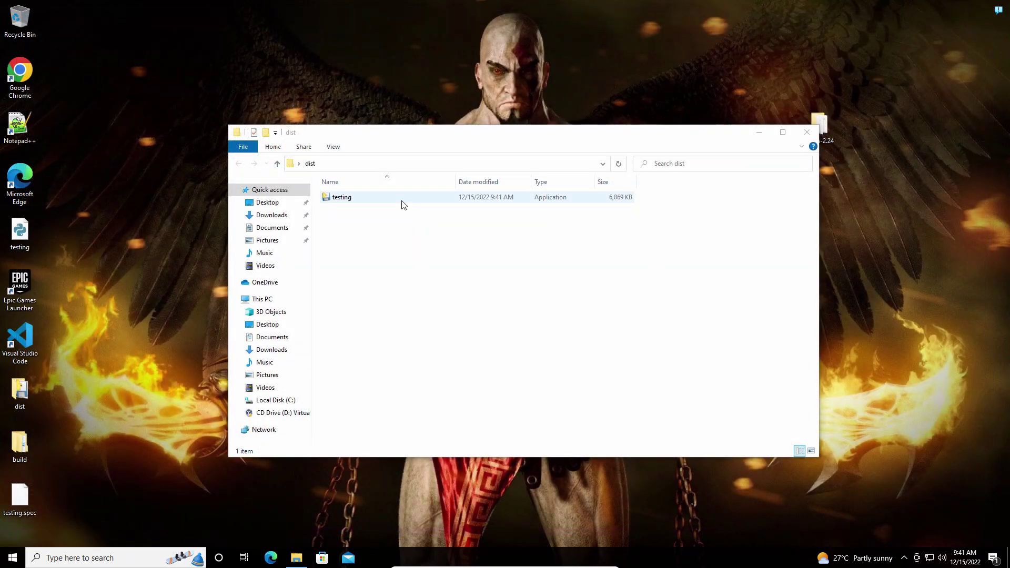
# Step: Launch testing.exe from dist and refresh the desktop a few times
pyautogui.doubleClick(404, 205)
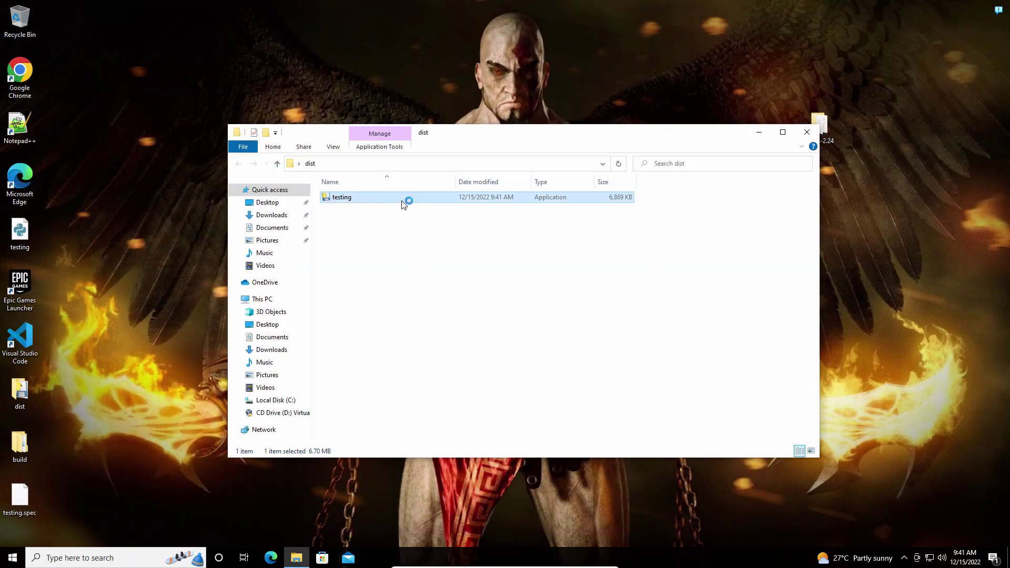
pyautogui.rightClick(292, 48)
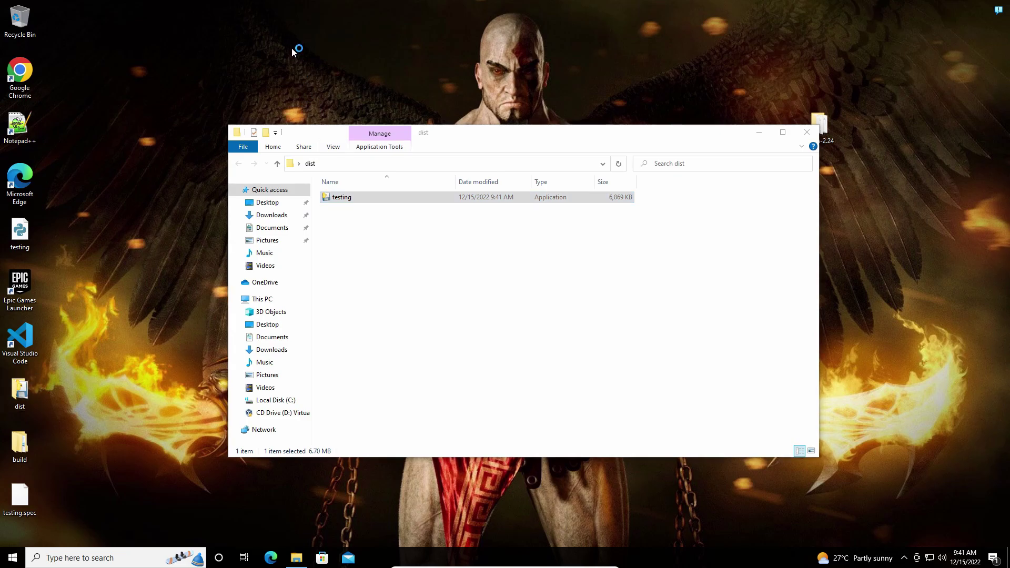
pyautogui.click(323, 80)
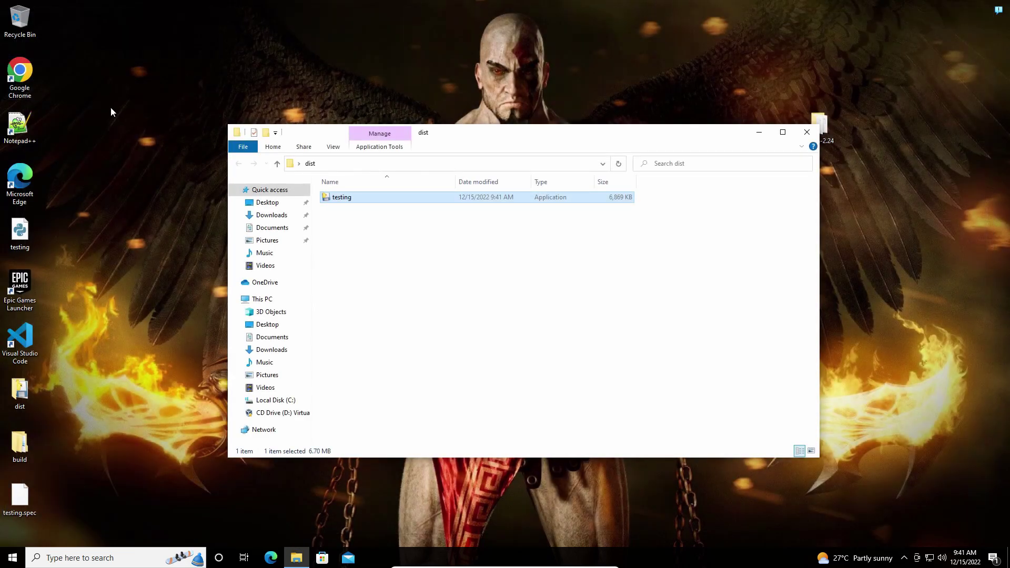
pyautogui.rightClick(111, 108)
pyautogui.click(138, 139)
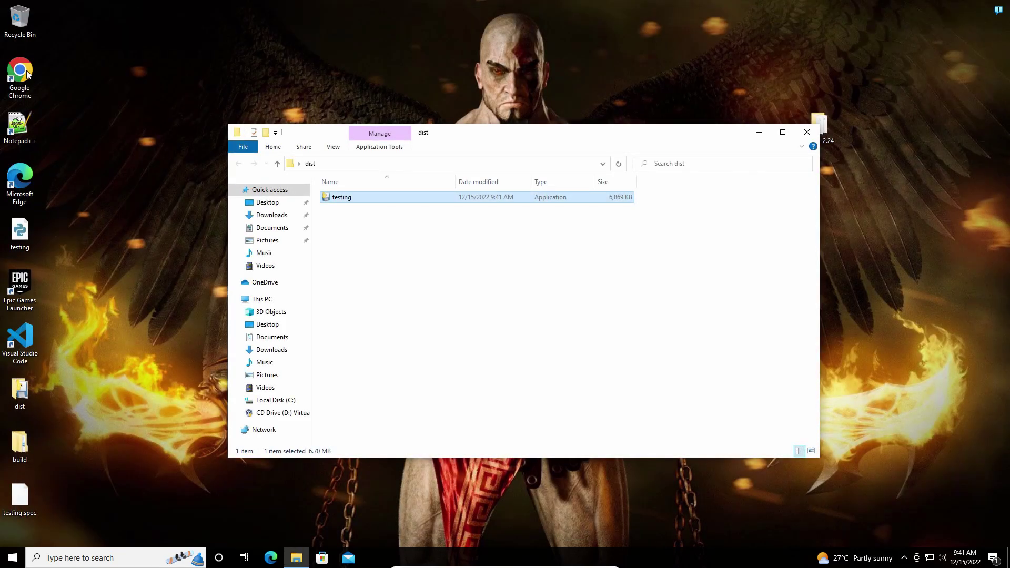
pyautogui.rightClick(96, 105)
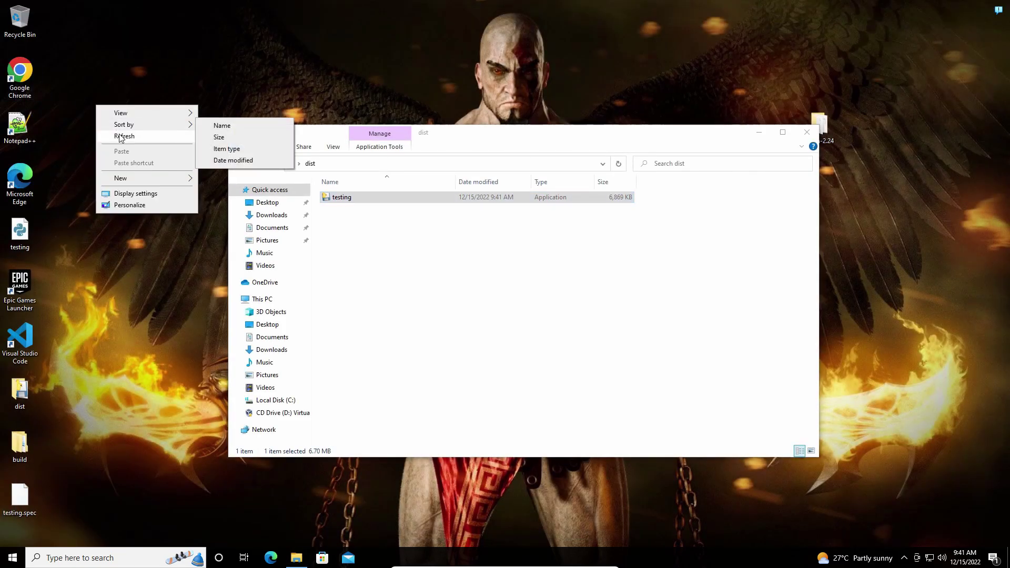
pyautogui.click(119, 134)
pyautogui.press('super+r')
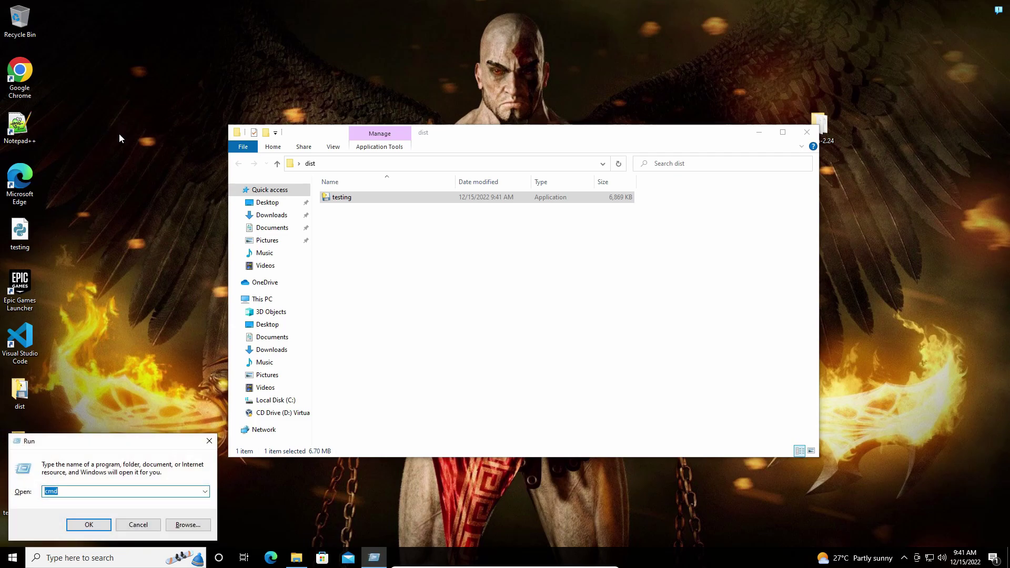
pyautogui.press('Return')
pyautogui.write('start')
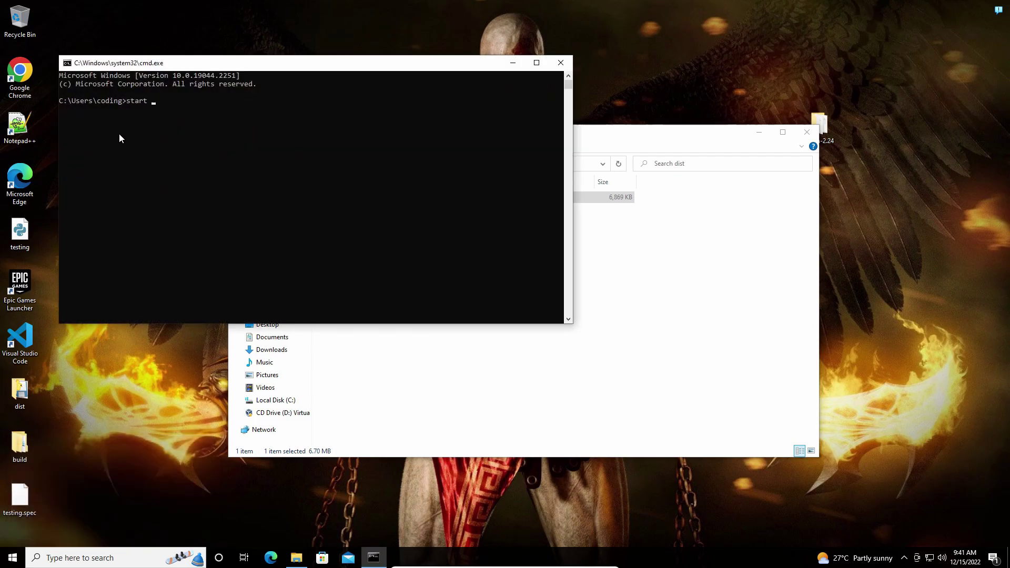
pyautogui.write(' chrome.exe www.youtube.com')
pyautogui.press('Return')
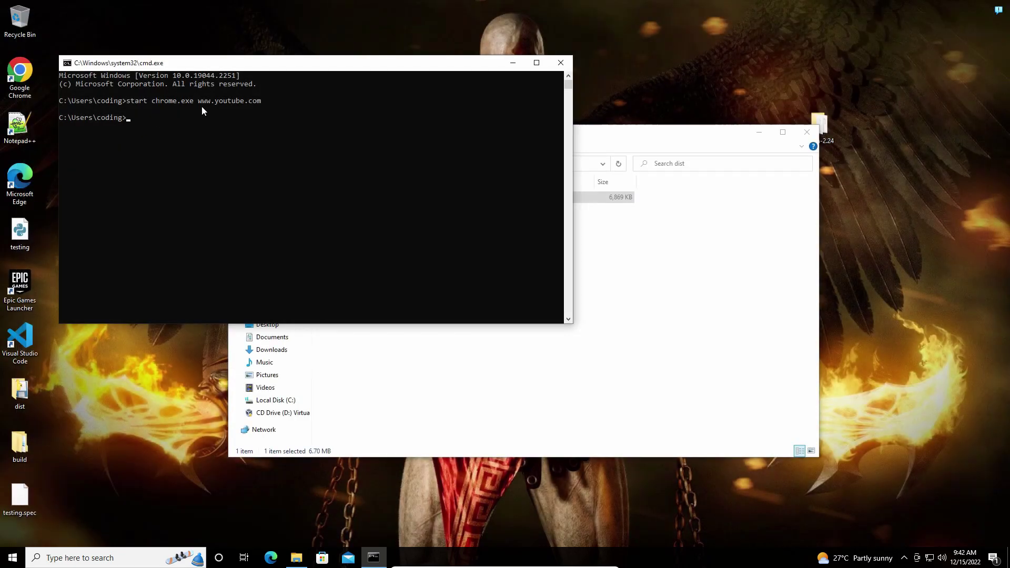
# Step: Close the console window and refresh the desktop
pyautogui.click(561, 63)
pyautogui.rightClick(130, 24)
pyautogui.click(165, 55)
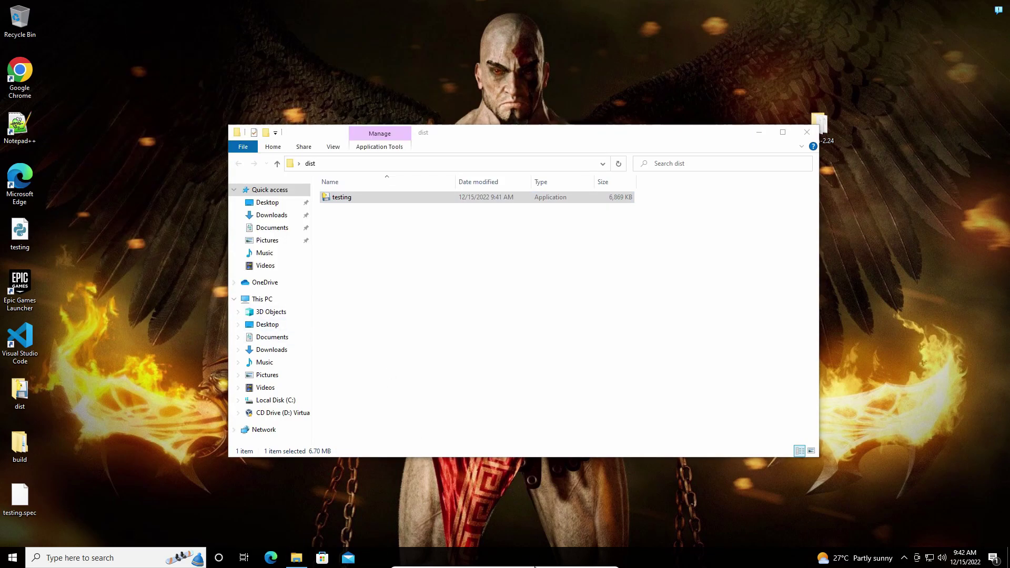
# Step: Open Task Manager from the taskbar and end the running testing process
pyautogui.rightClick(642, 561)
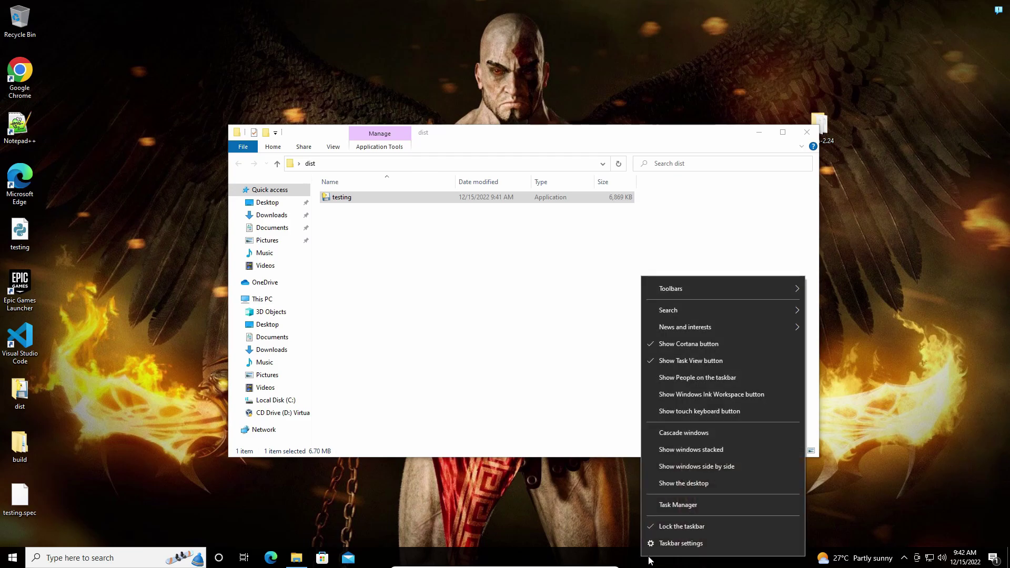
pyautogui.click(695, 507)
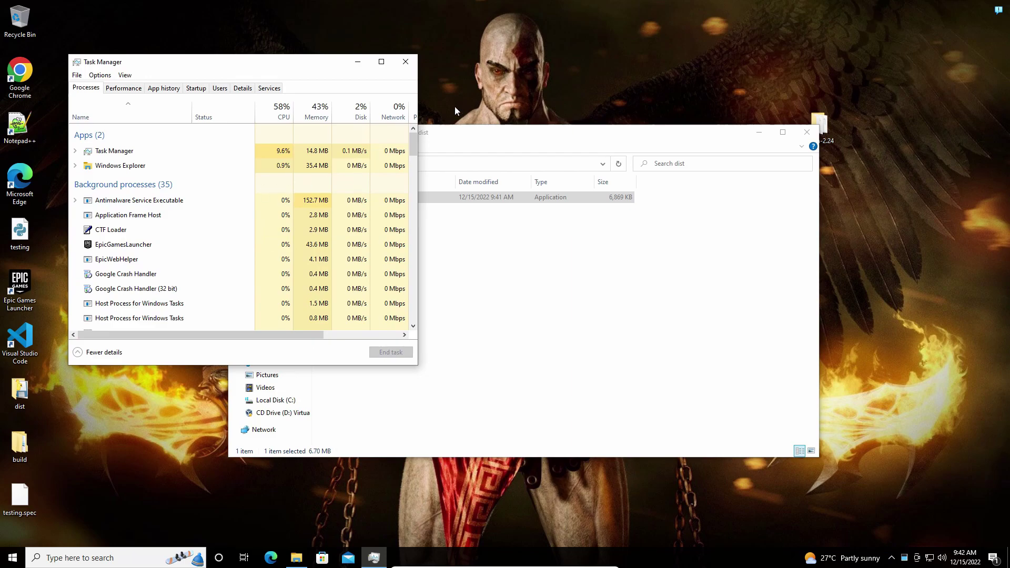
pyautogui.moveTo(415, 150); pyautogui.dragTo(413, 163)
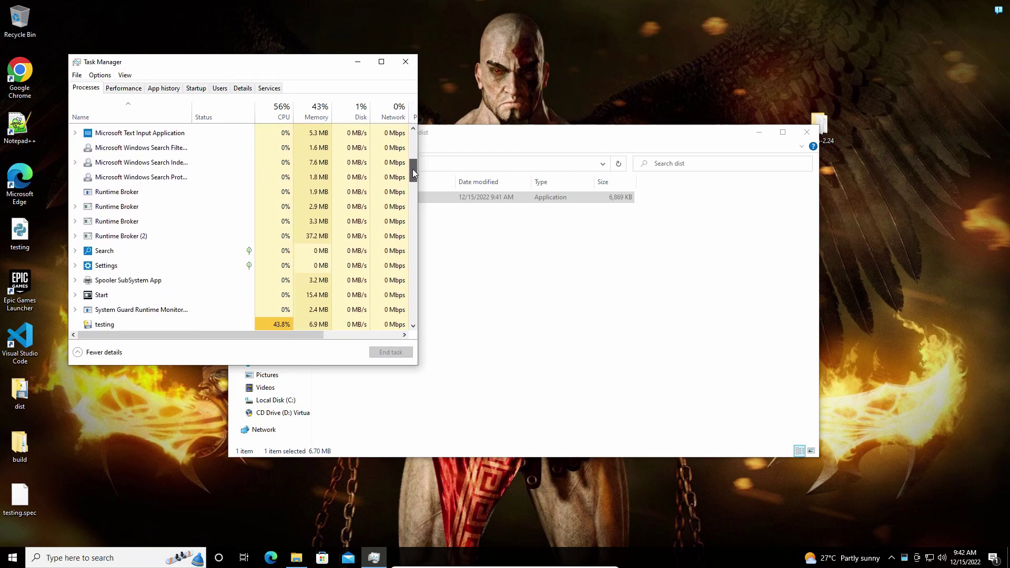
pyautogui.moveTo(413, 169); pyautogui.dragTo(413, 172)
pyautogui.click(277, 297)
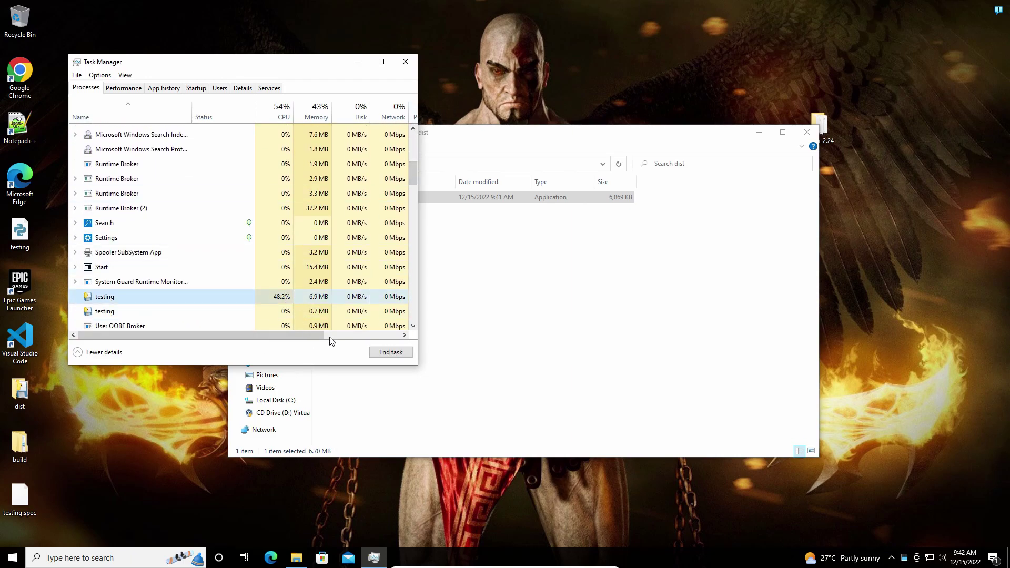
pyautogui.click(375, 353)
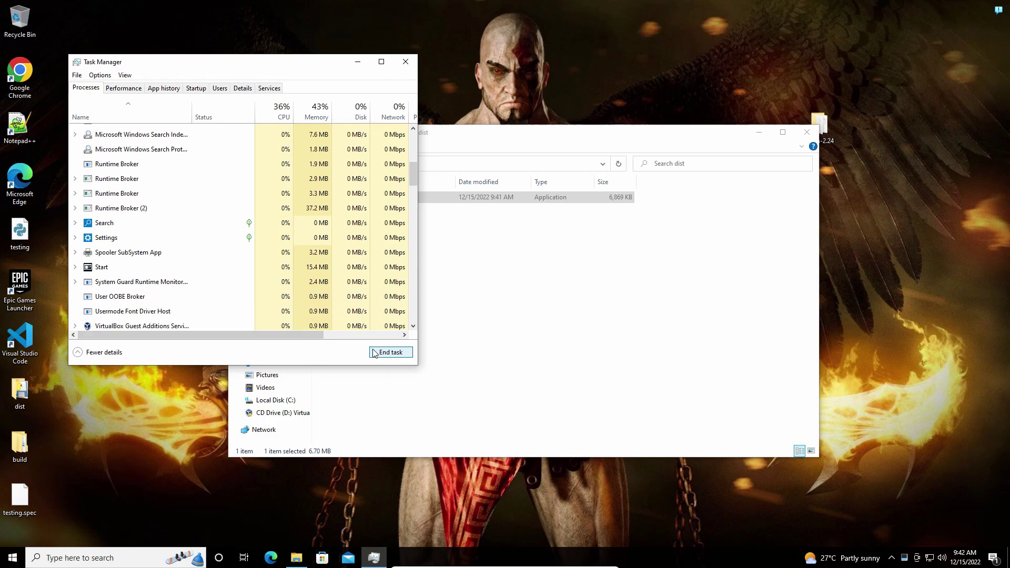
pyautogui.click(405, 62)
pyautogui.rightClick(532, 2)
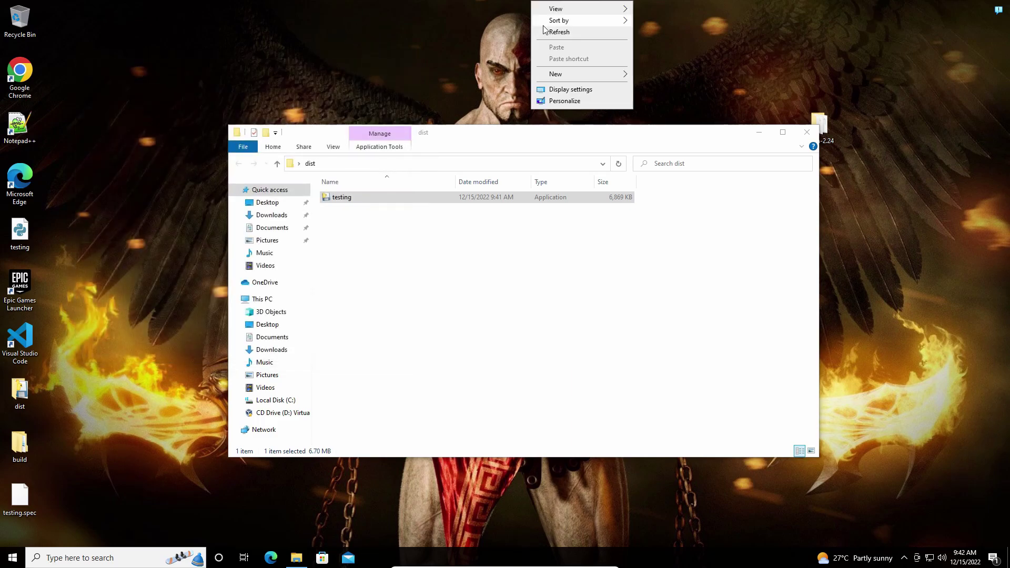
pyautogui.click(558, 32)
pyautogui.click(429, 215)
pyautogui.rightClick(118, 218)
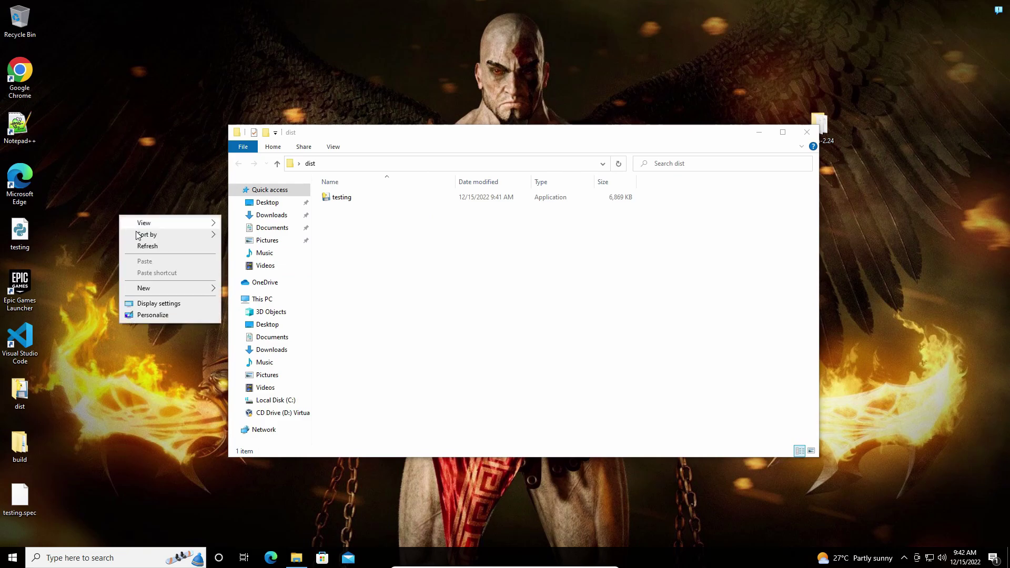
pyautogui.click(148, 249)
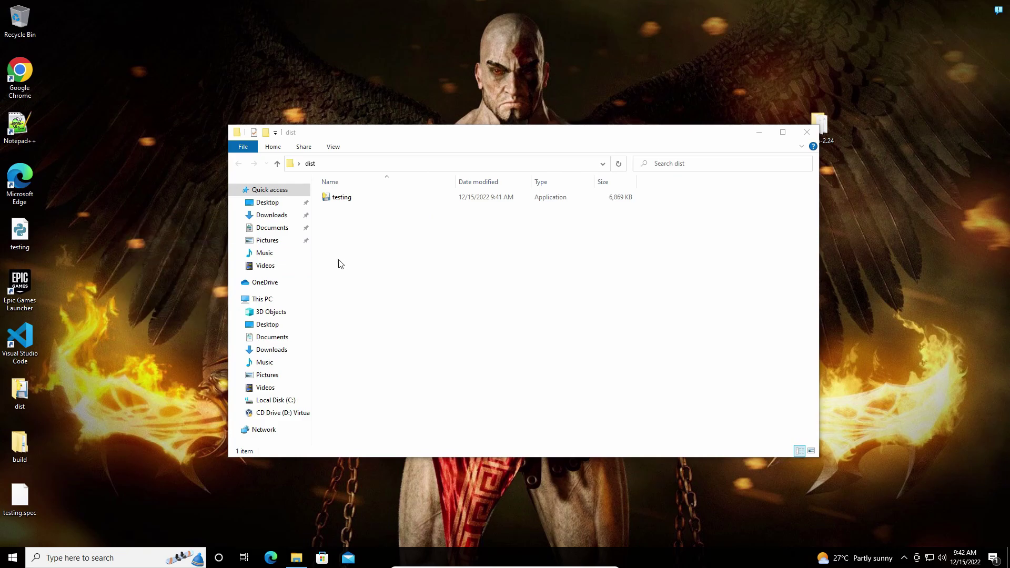
pyautogui.click(354, 205)
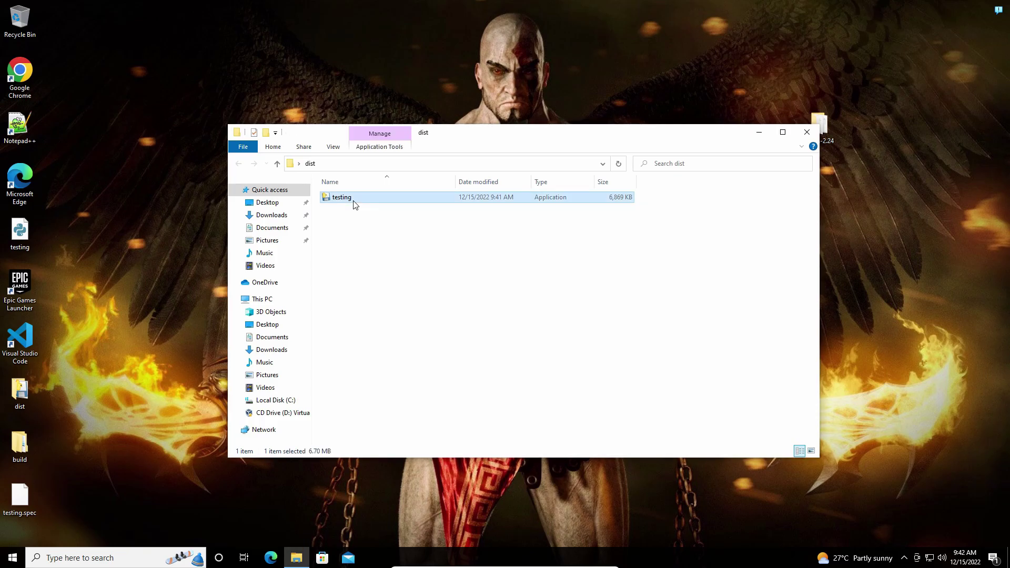
pyautogui.click(351, 243)
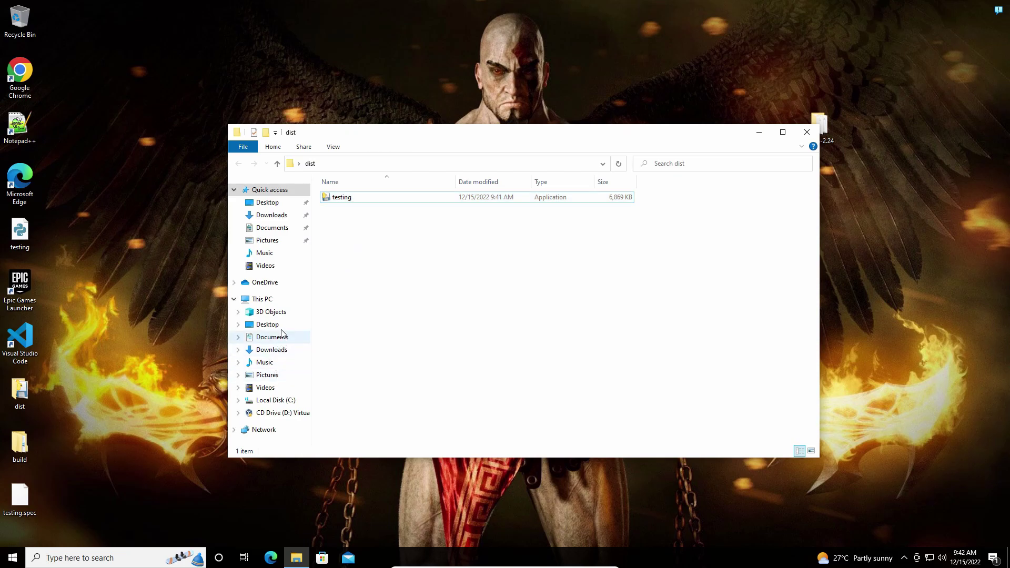
# Step: Navigate to C:\ProgramData\Microsoft\Windows\Start Menu\Programs\Startup
pyautogui.click(266, 401)
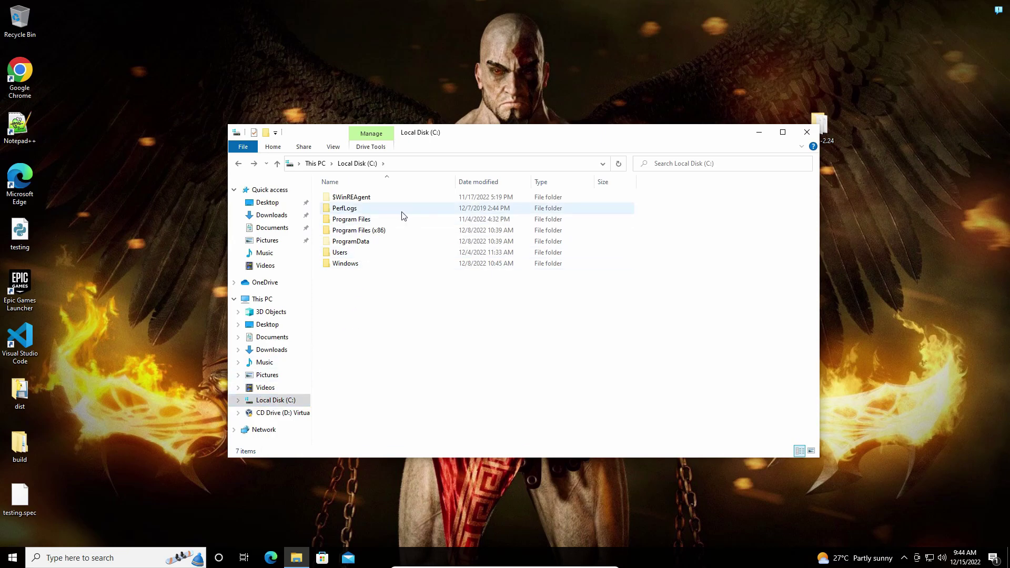
pyautogui.doubleClick(380, 241)
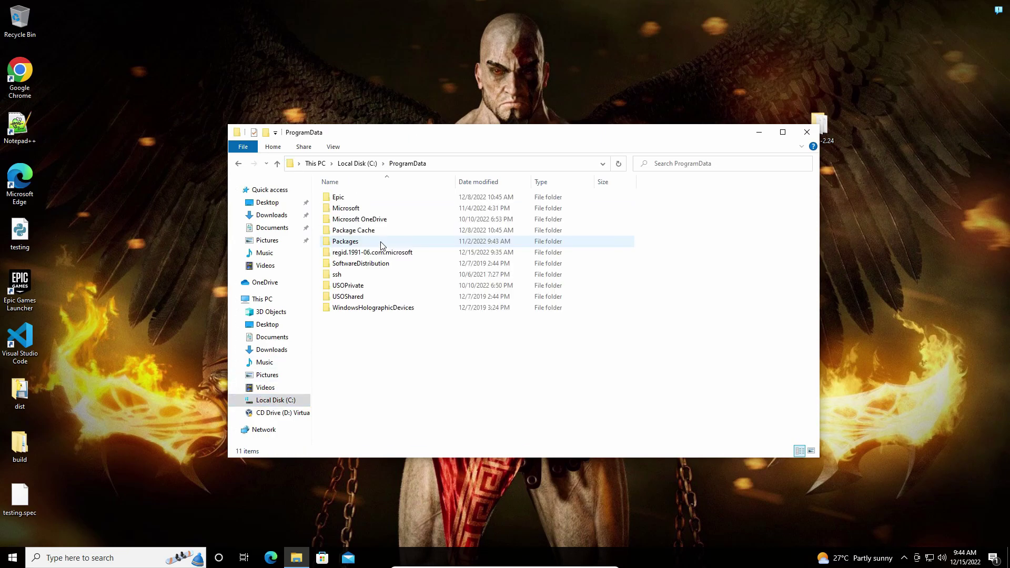
pyautogui.doubleClick(364, 211)
pyautogui.scroll(-3, 429, 361)
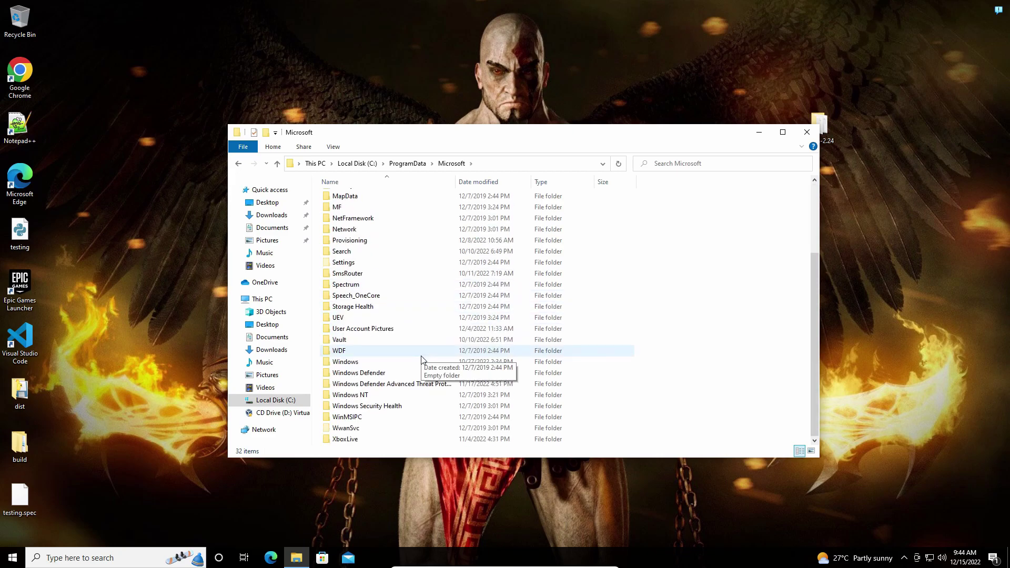
pyautogui.doubleClick(388, 363)
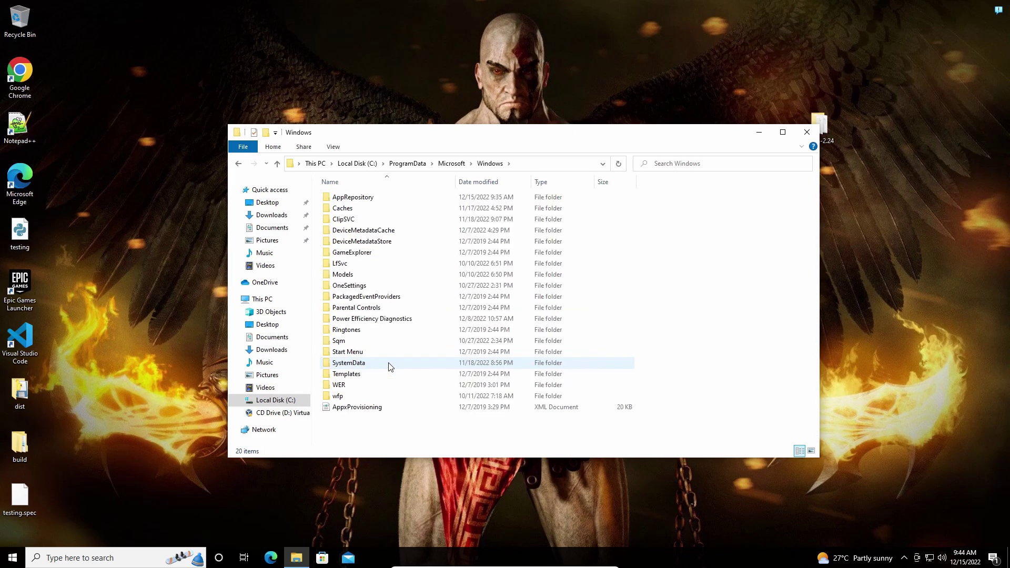
pyautogui.doubleClick(350, 351)
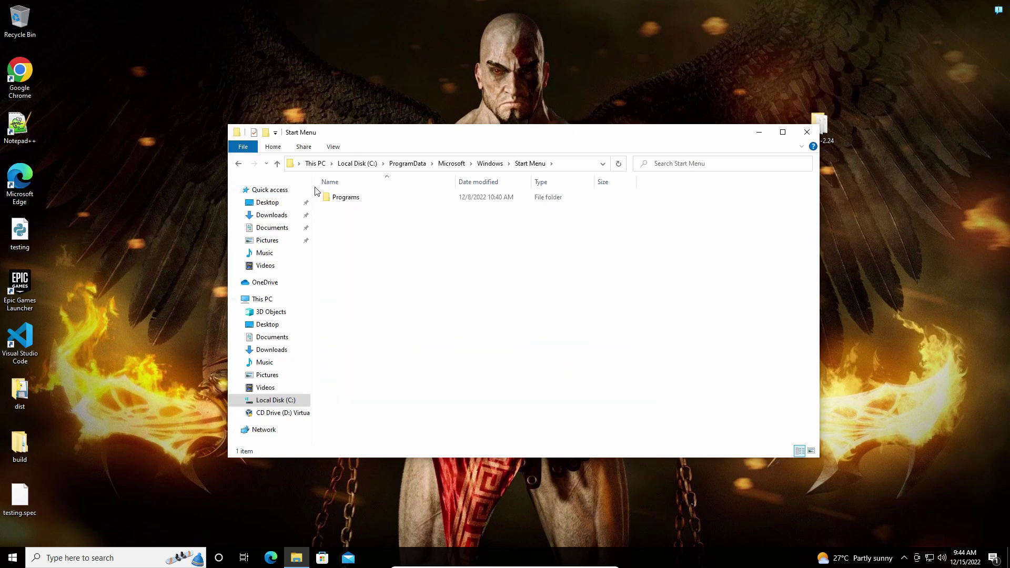
pyautogui.doubleClick(340, 197)
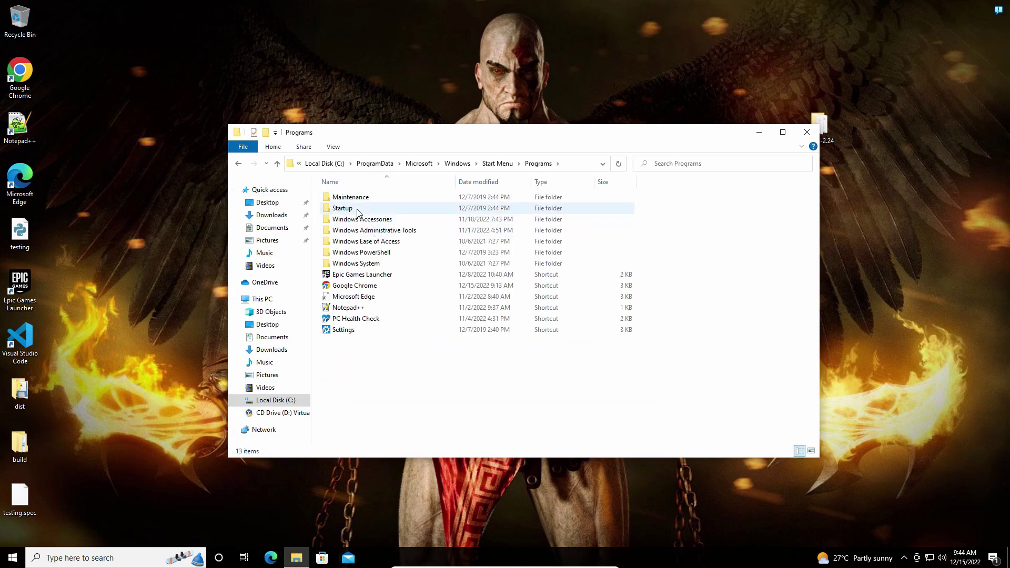
pyautogui.doubleClick(359, 213)
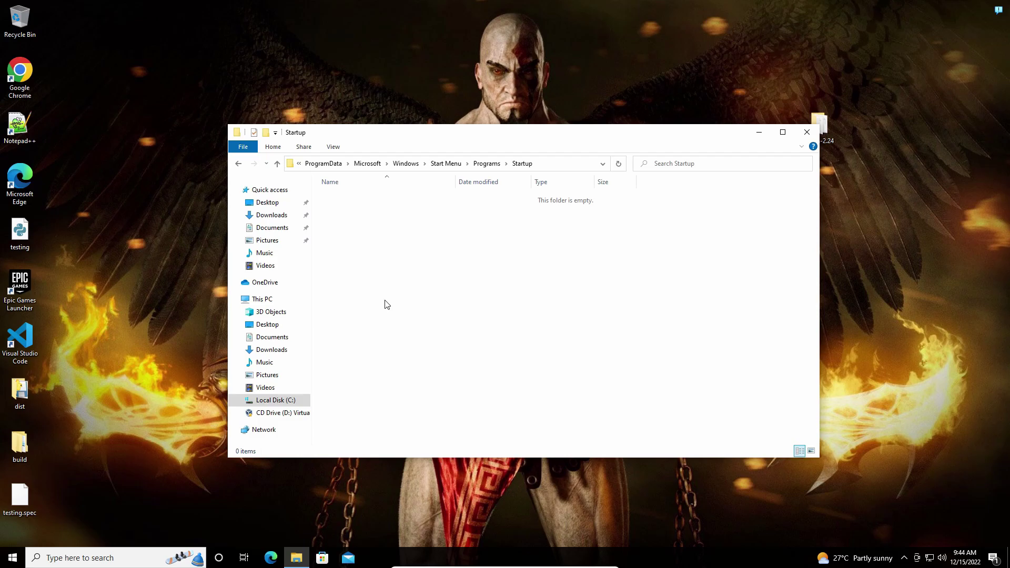
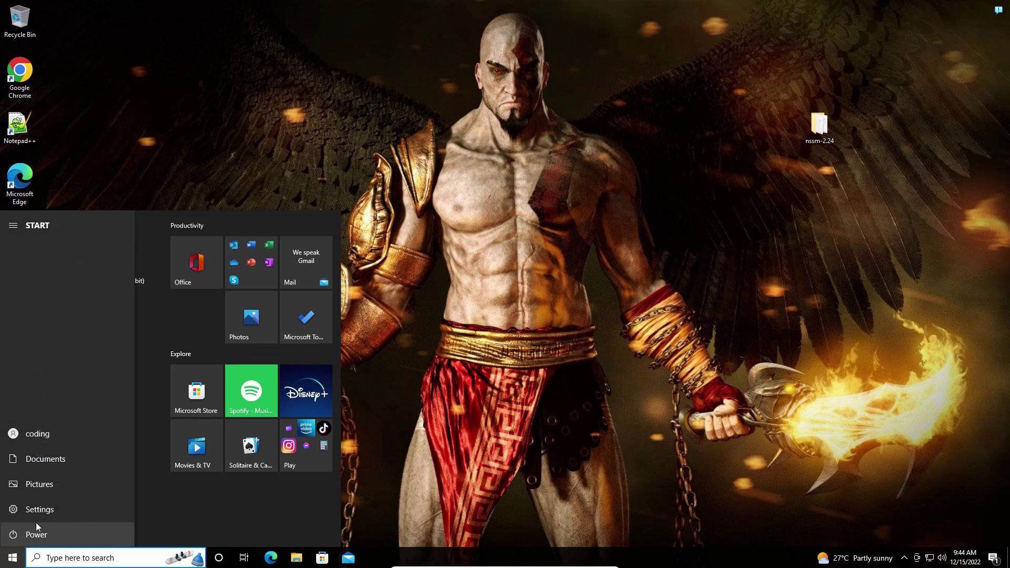
# Step: Restart Windows from the Start menu's Power options and sign back in to the desktop
pyautogui.click(37, 535)
pyautogui.click(46, 508)
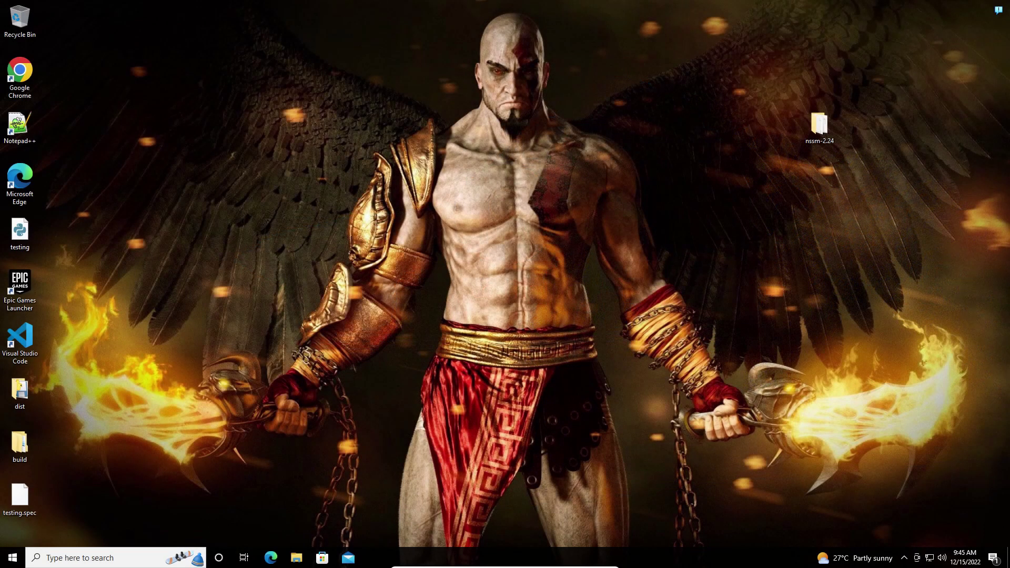
pyautogui.rightClick(349, 140)
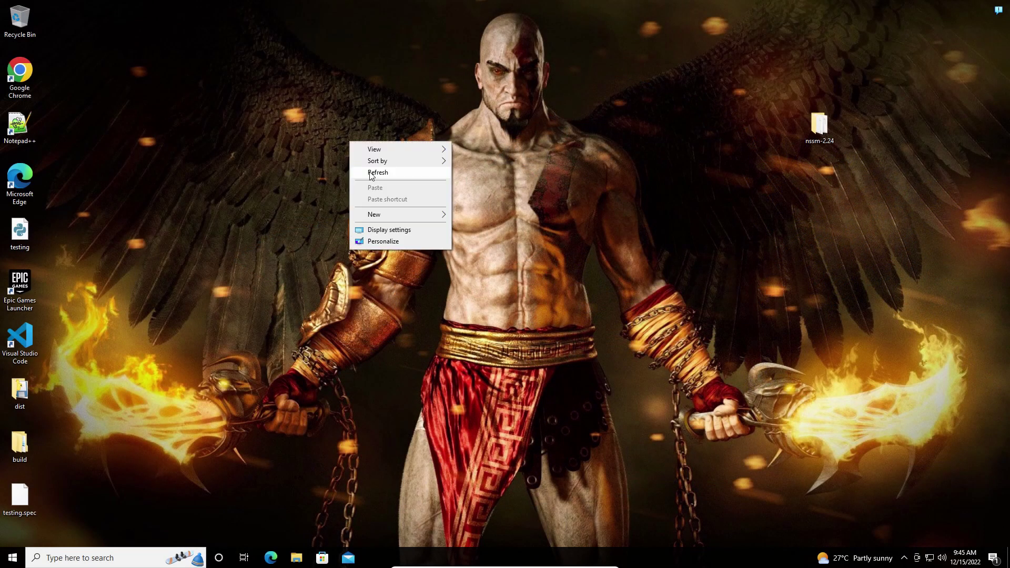
pyautogui.click(379, 176)
pyautogui.rightClick(302, 109)
pyautogui.click(318, 138)
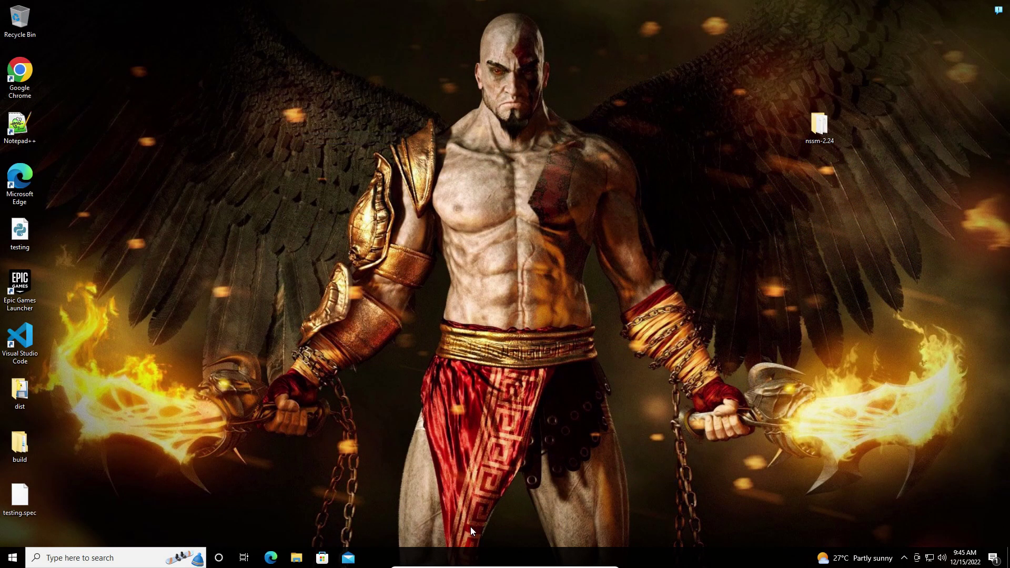
pyautogui.rightClick(645, 554)
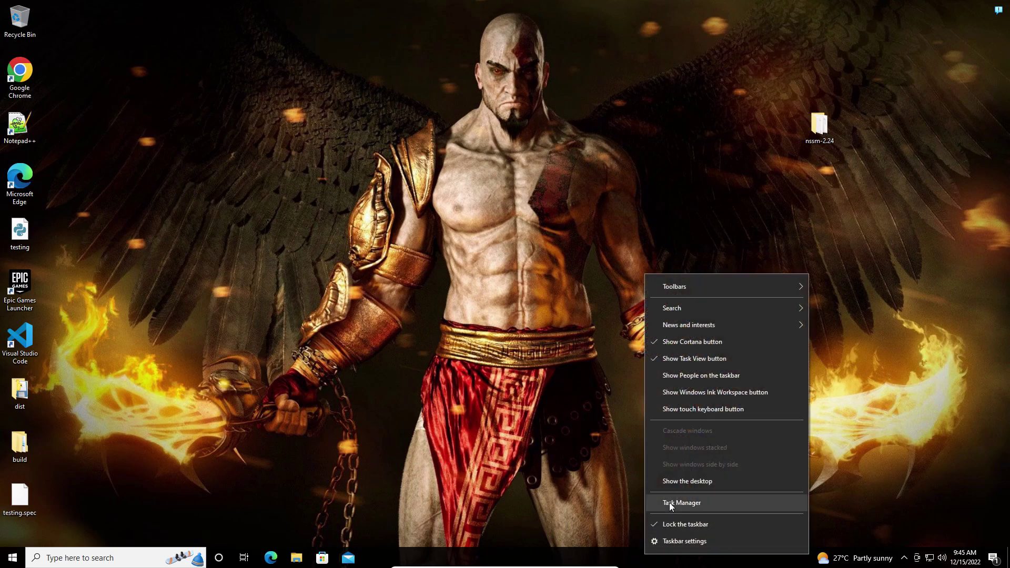
pyautogui.click(670, 502)
pyautogui.scroll(-6, 210, 266)
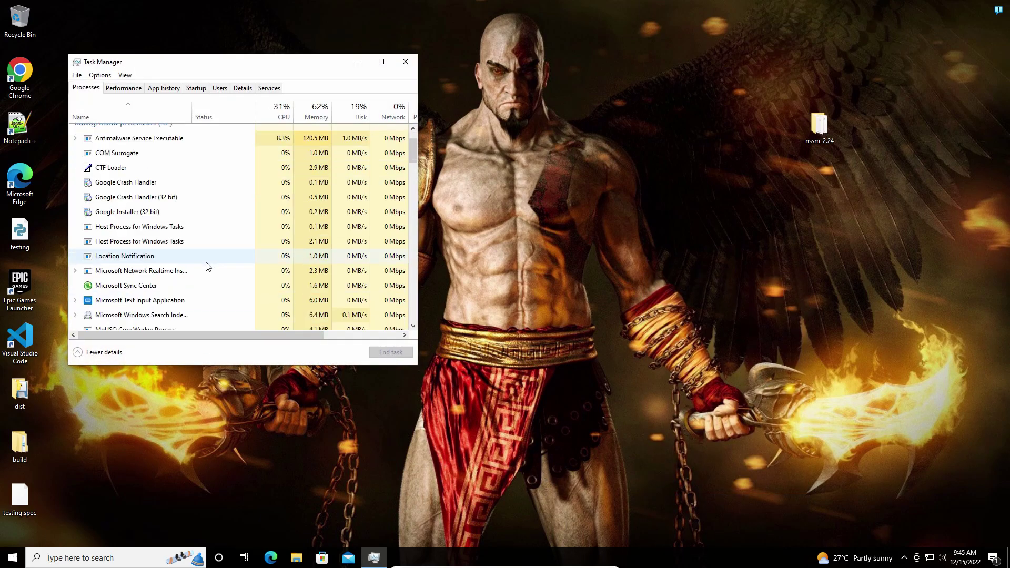
pyautogui.scroll(-2, 216, 266)
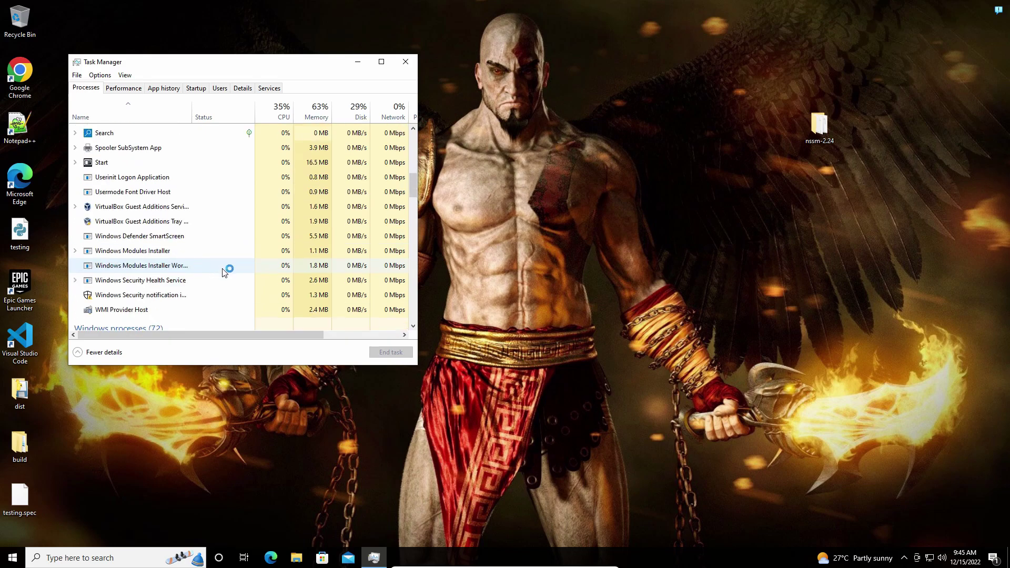
pyautogui.scroll(4, 234, 274)
pyautogui.scroll(4, 250, 279)
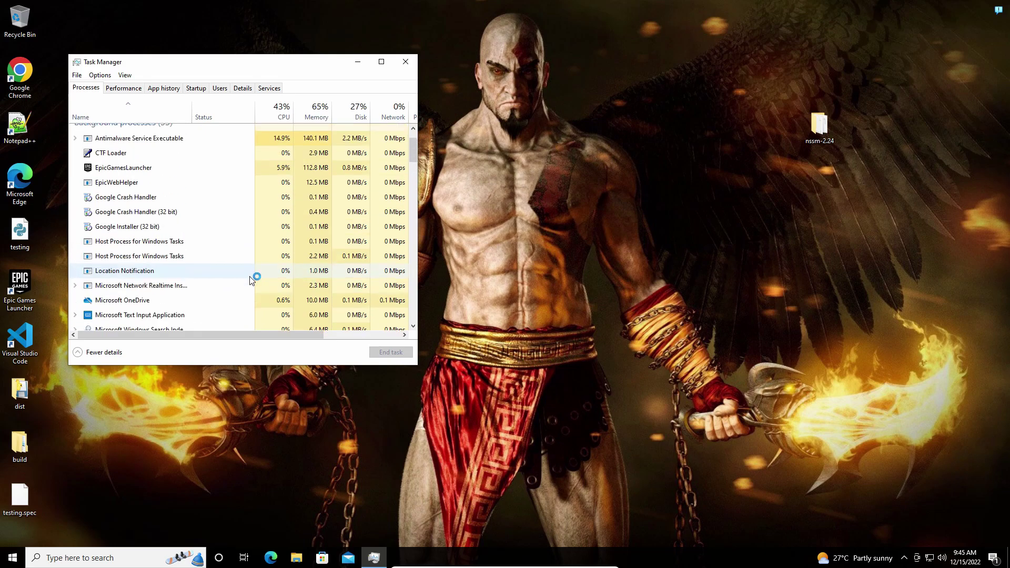
pyautogui.scroll(-4, 251, 279)
pyautogui.scroll(-3, 251, 279)
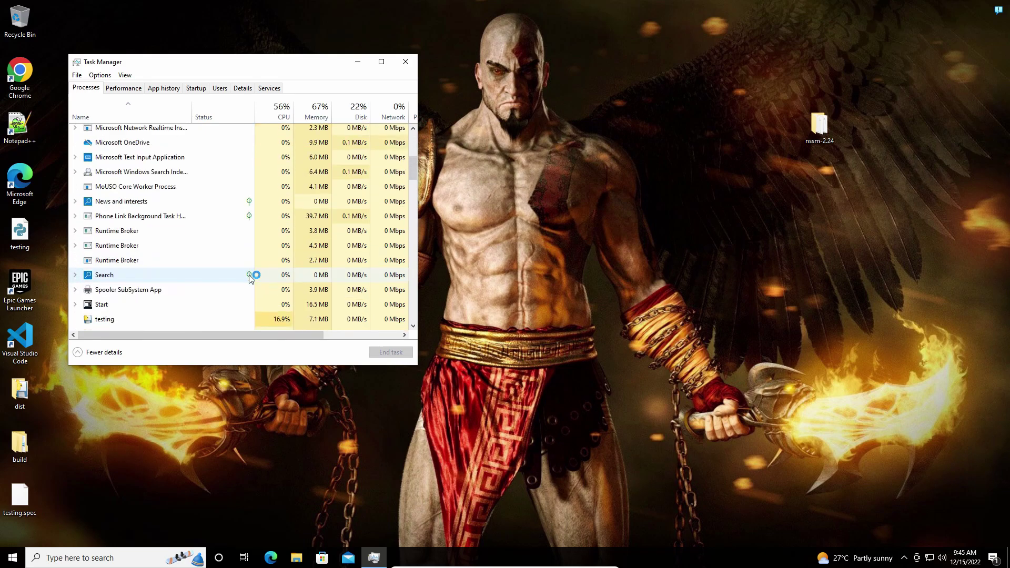
pyautogui.scroll(-2, 244, 290)
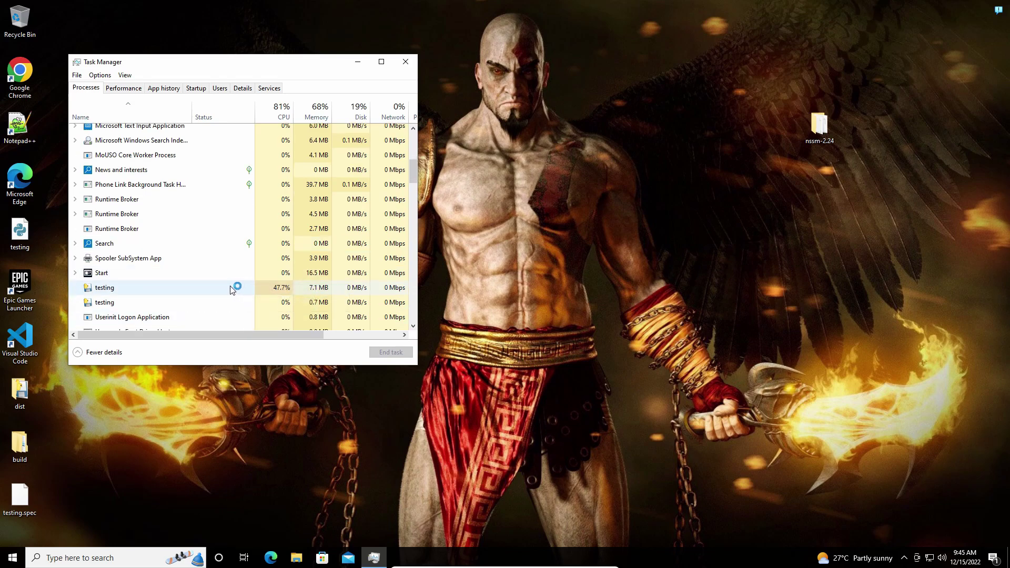
pyautogui.click(406, 62)
pyautogui.rightClick(190, 78)
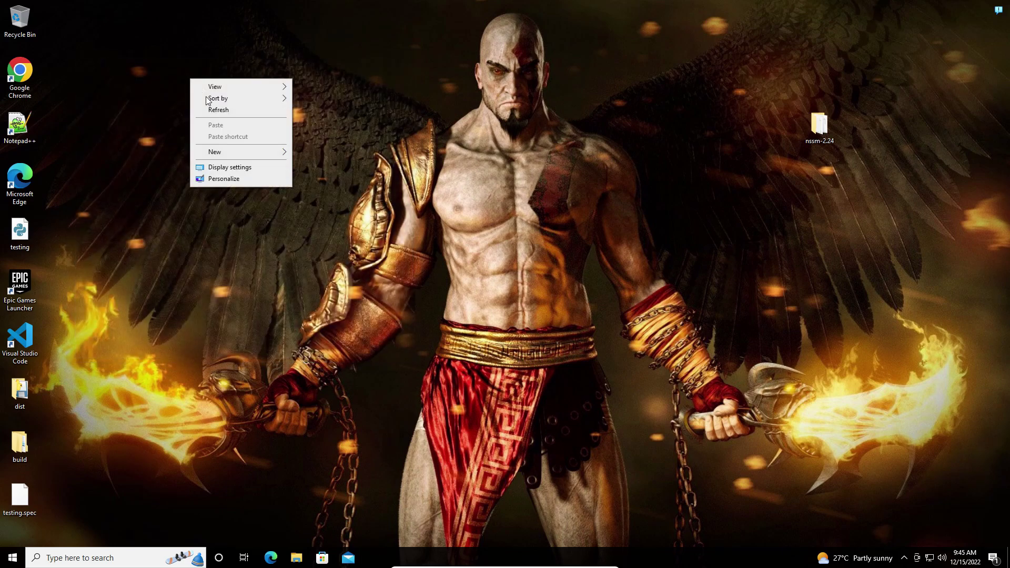
pyautogui.click(222, 107)
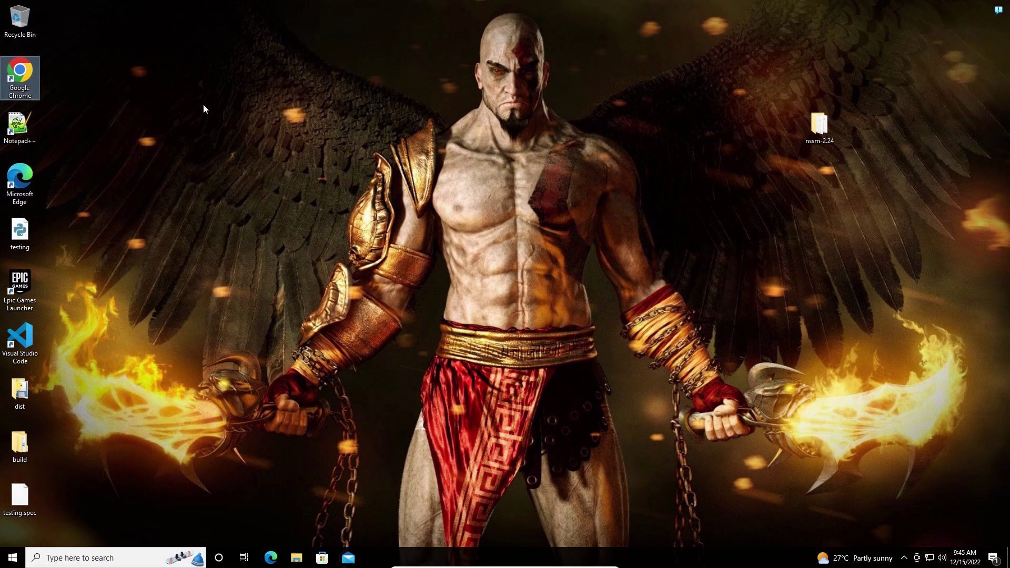
pyautogui.rightClick(200, 96)
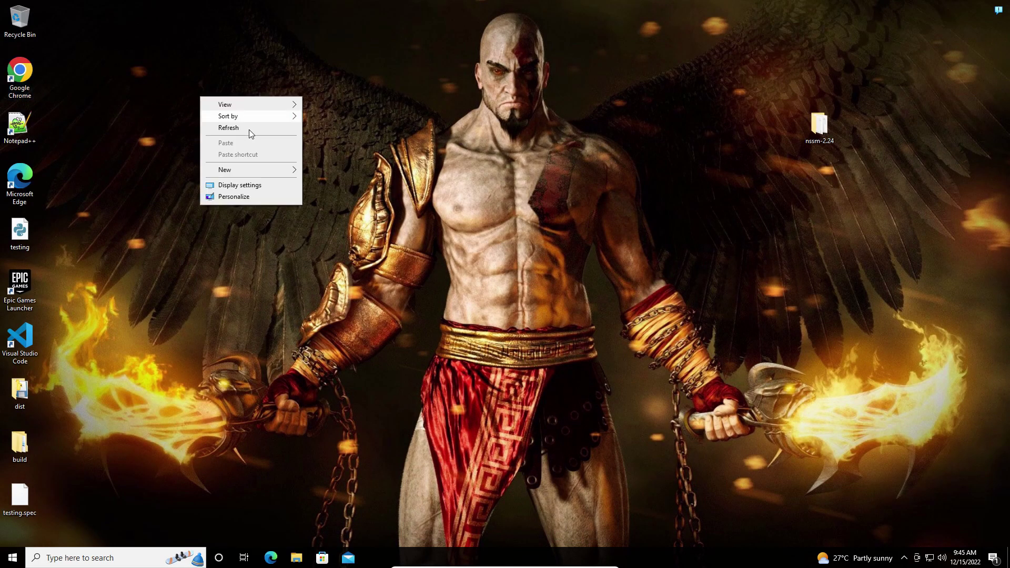
pyautogui.click(252, 129)
pyautogui.press('super+r')
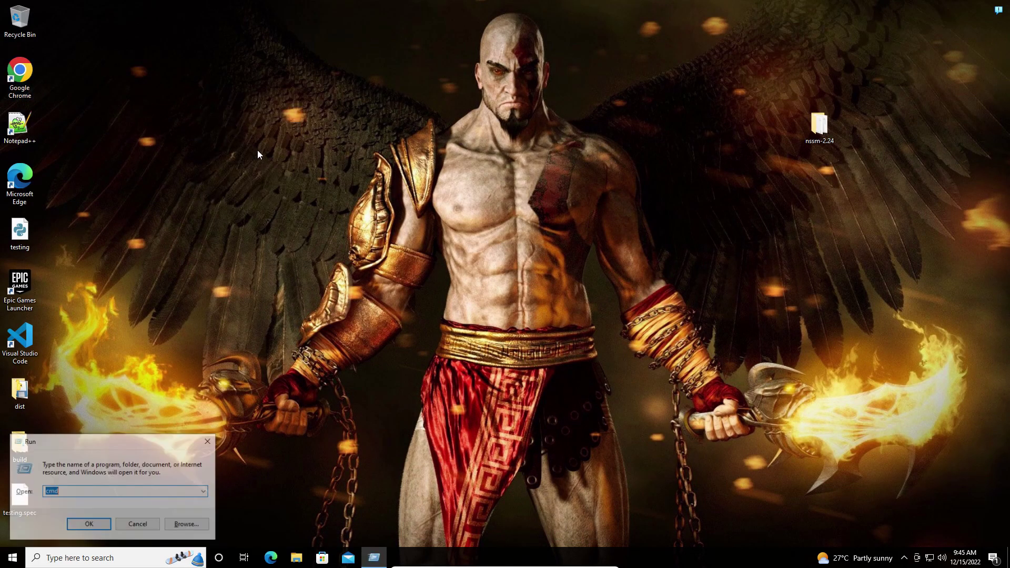
pyautogui.press('super')
pyautogui.click(298, 90)
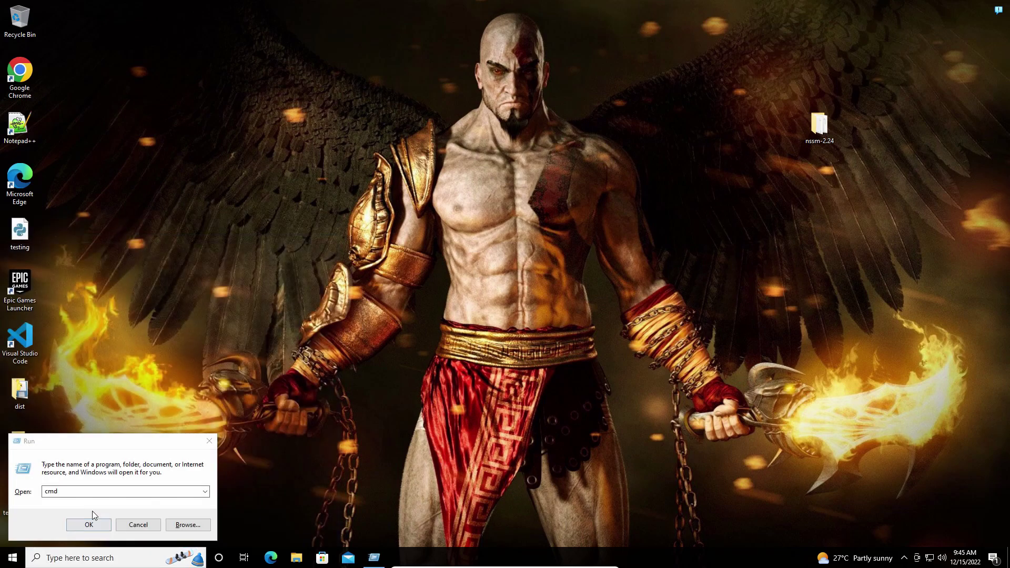
pyautogui.click(89, 524)
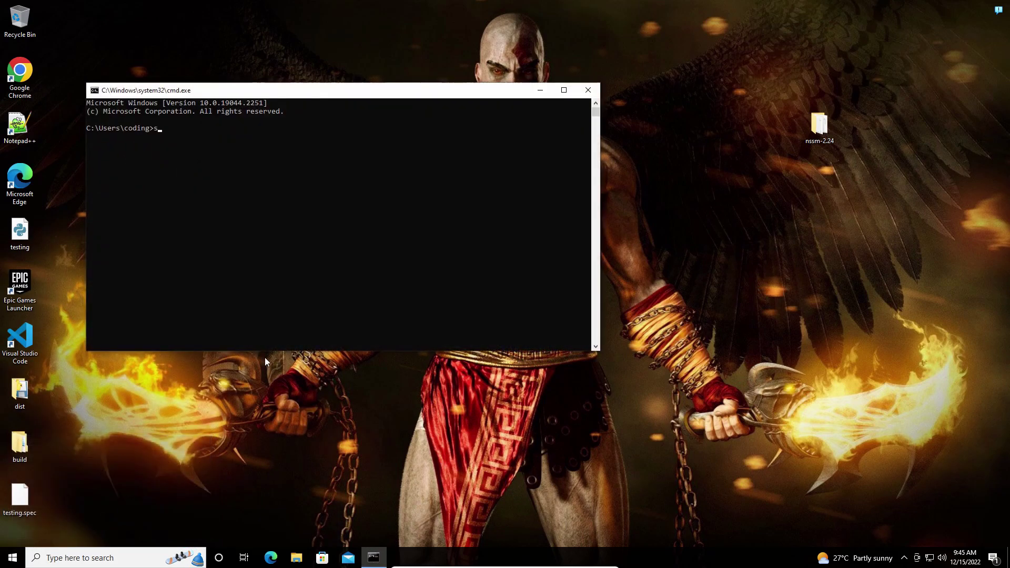
pyautogui.write('start chrome.exe www.youtube.co')
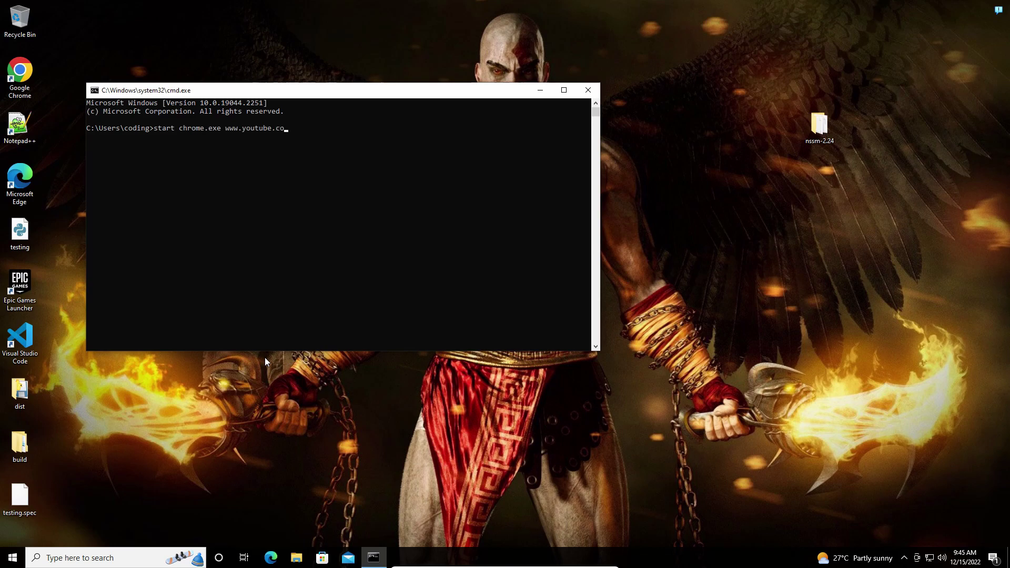
pyautogui.write('m')
pyautogui.press('Return')
pyautogui.click(589, 90)
pyautogui.rightClick(250, 100)
pyautogui.click(286, 135)
pyautogui.rightClick(286, 128)
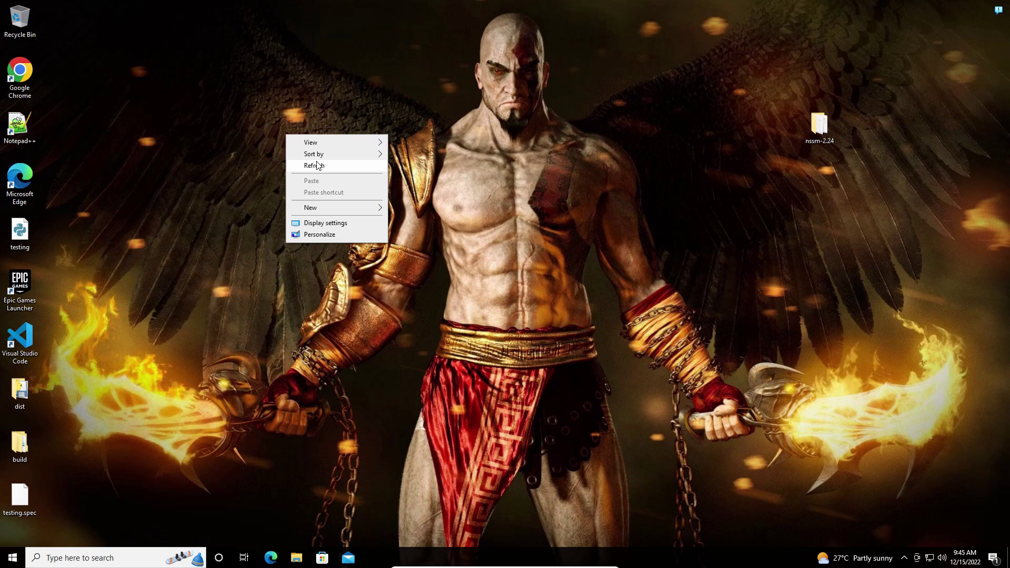
pyautogui.click(316, 165)
pyautogui.rightClick(296, 151)
pyautogui.click(317, 173)
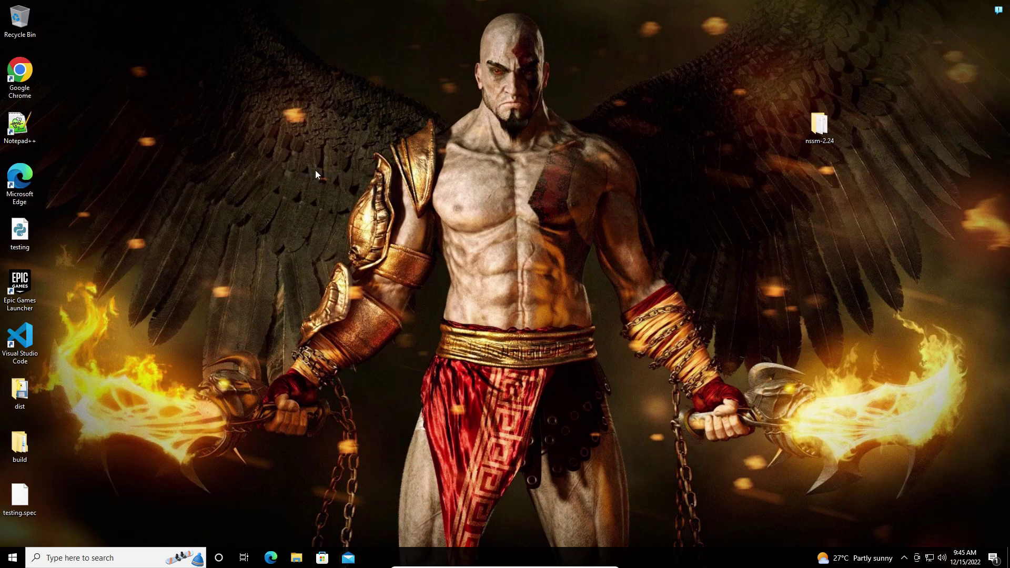